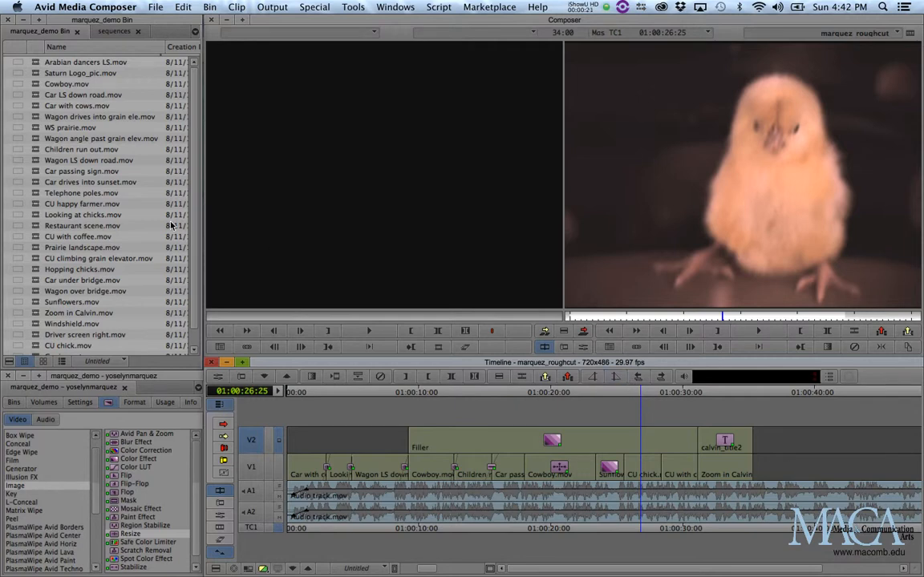
- Load the Car with cows.mov clip into the source monitor and scrub through it
{"action": "double_click", "coordinate": [36, 109]}
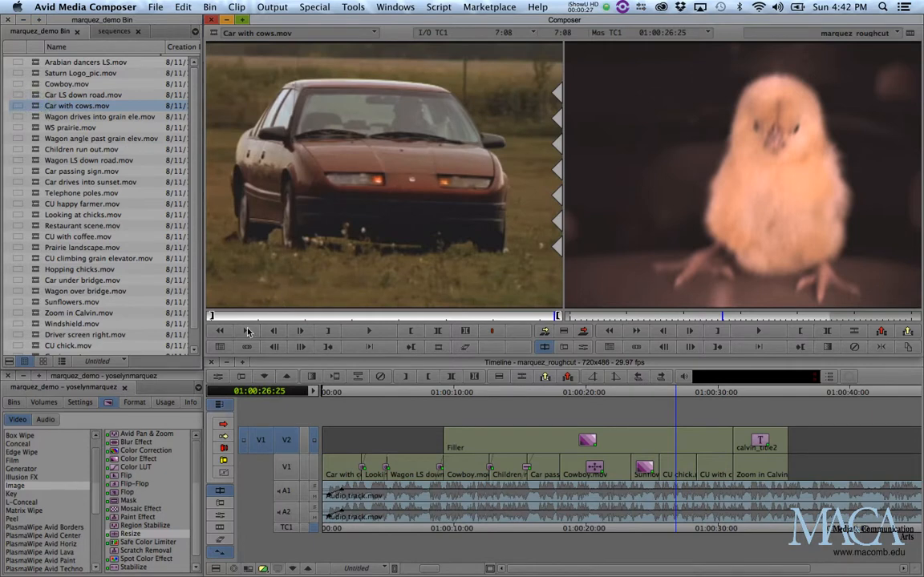
{"action": "left_click_drag", "start_coordinate": [217, 317], "coordinate": [298, 311]}
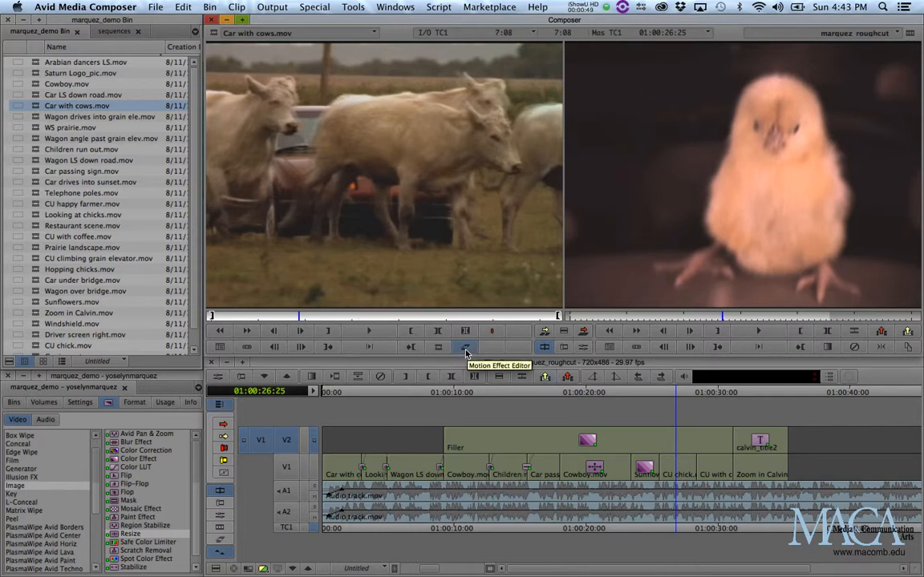
{"action": "left_click", "coordinate": [564, 333]}
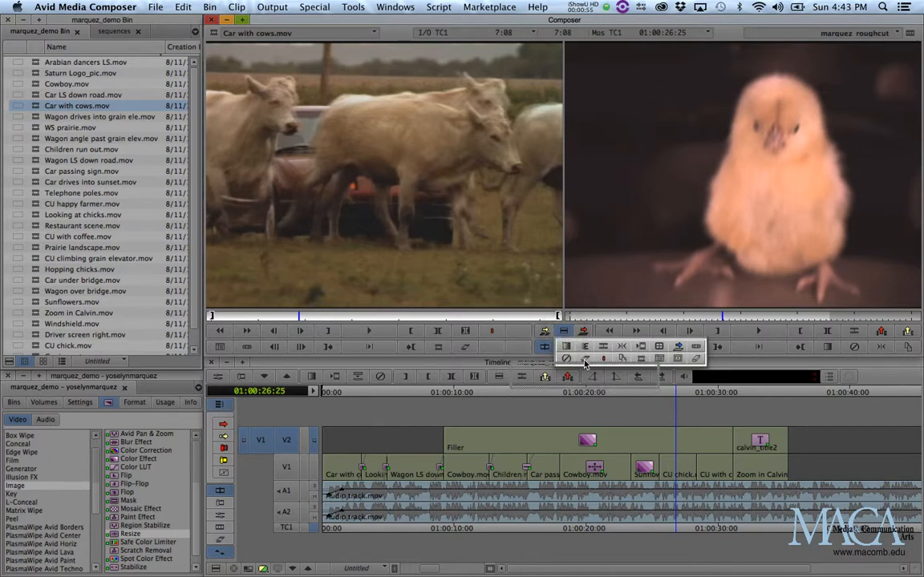
{"action": "left_click_drag", "start_coordinate": [583, 360], "coordinate": [579, 367]}
{"action": "left_click", "coordinate": [514, 374]}
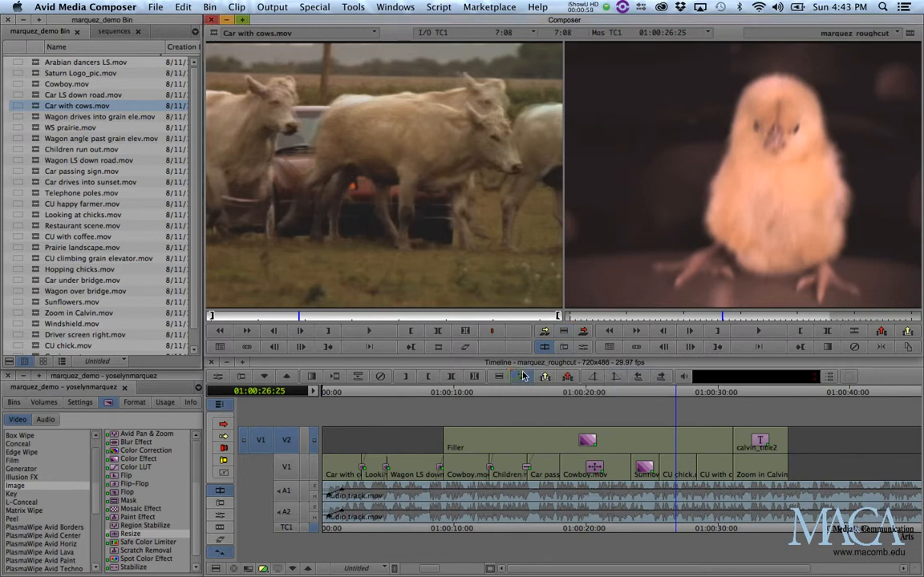
- Open the Motion Effect editor and create and render a 200% speed effect of the clip into the marquez_demo Bin
{"action": "left_click", "coordinate": [465, 354]}
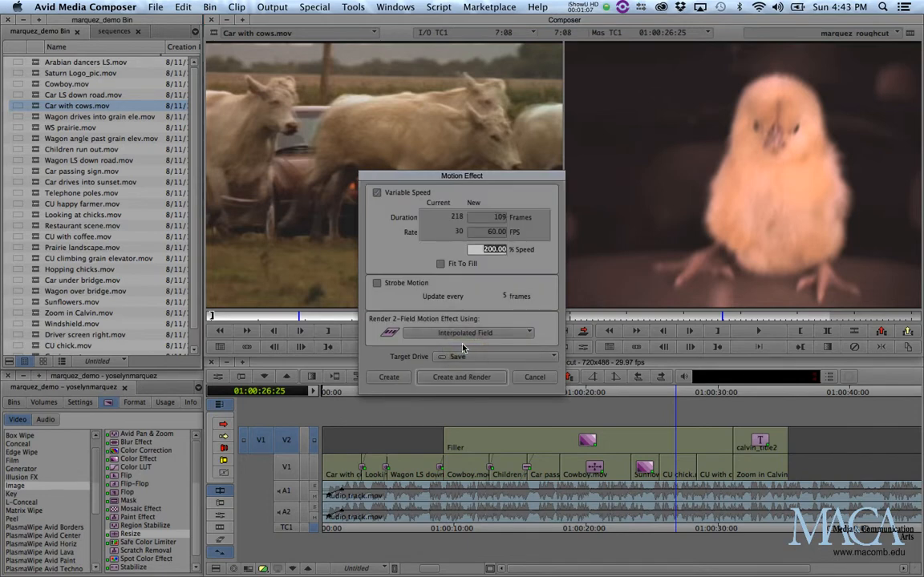
{"action": "left_click_drag", "start_coordinate": [417, 177], "coordinate": [494, 165]}
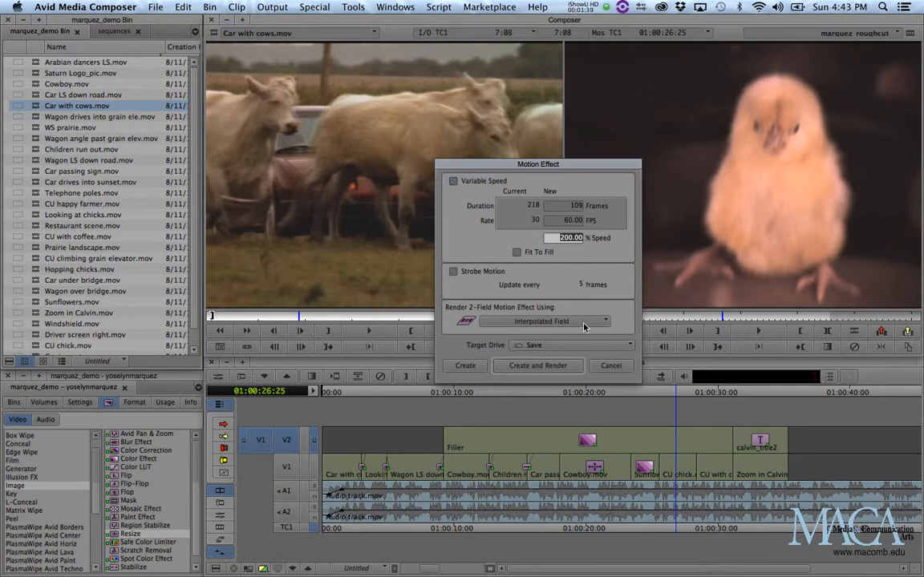
{"action": "left_click", "coordinate": [539, 369]}
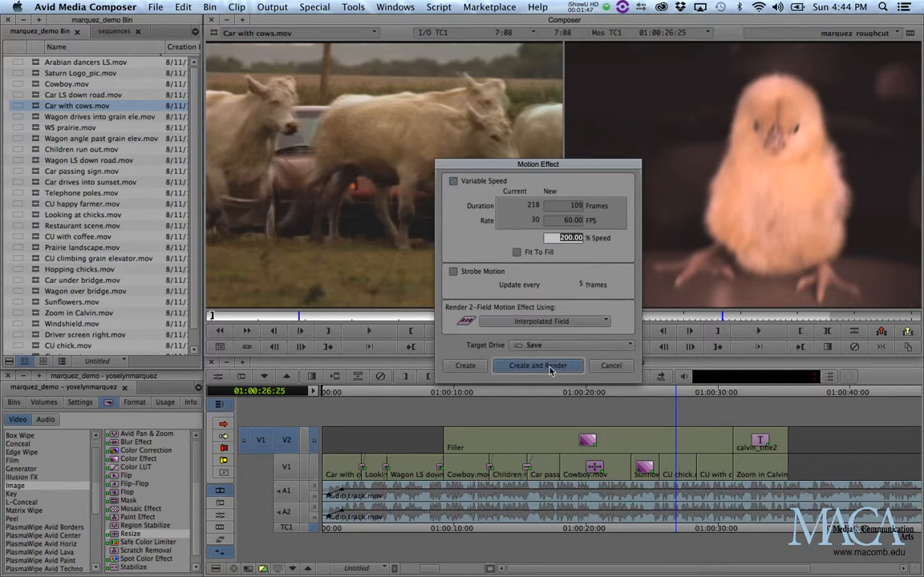
{"action": "left_click", "coordinate": [556, 366]}
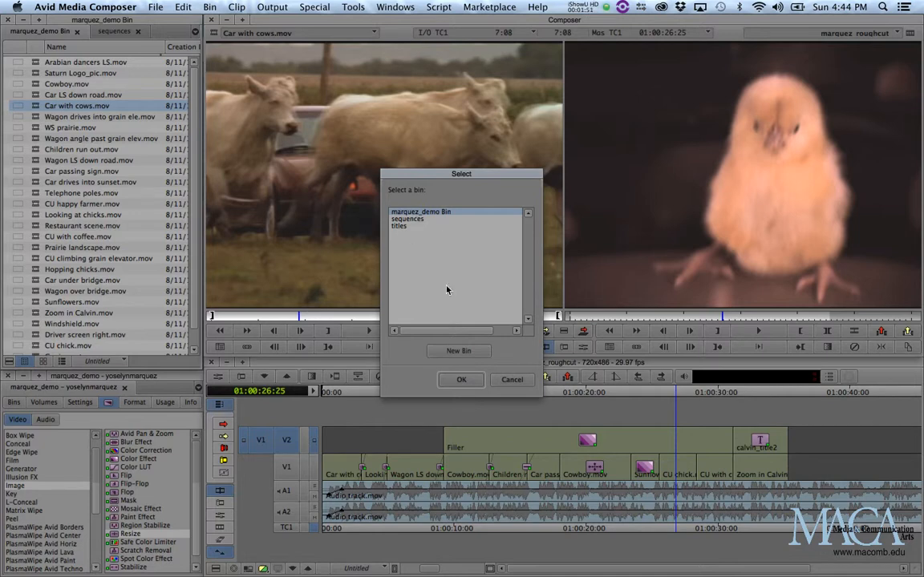
{"action": "left_click", "coordinate": [461, 380]}
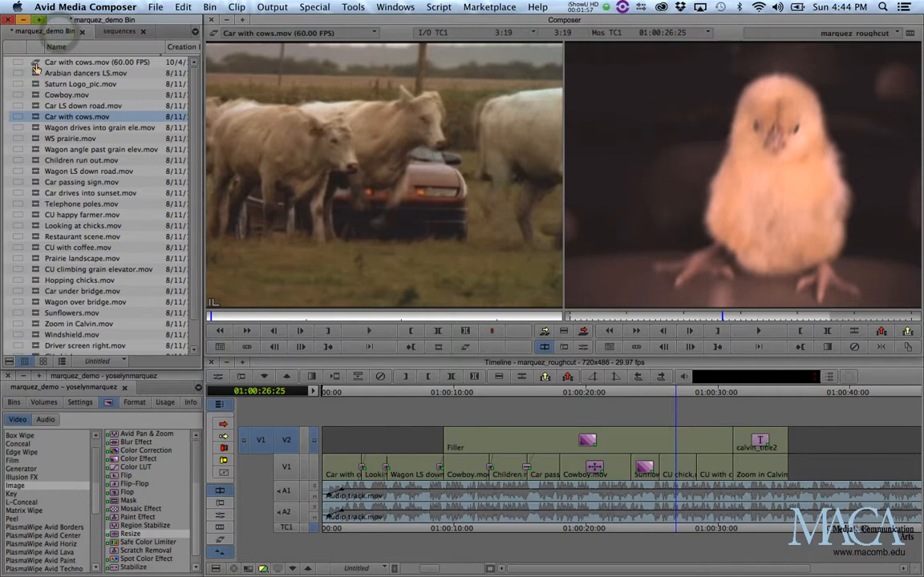
- Play back the new 60.00 FPS motion effect clip from its start in the source monitor
{"action": "key", "text": "alt+super+equal"}
{"action": "key", "text": "alt+super+equal"}
{"action": "key", "text": "alt+super+equal"}
{"action": "key", "text": "alt+super+equal"}
{"action": "key", "text": "alt+super+equal"}
{"action": "key", "text": "alt+super+equal"}
{"action": "key", "text": "alt+super+equal"}
{"action": "key", "text": "alt+super+equal"}
{"action": "key", "text": "alt+super+equal"}
{"action": "key", "text": "alt+super+equal"}
{"action": "key", "text": "alt+super+equal"}
{"action": "key", "text": "alt+super+equal"}
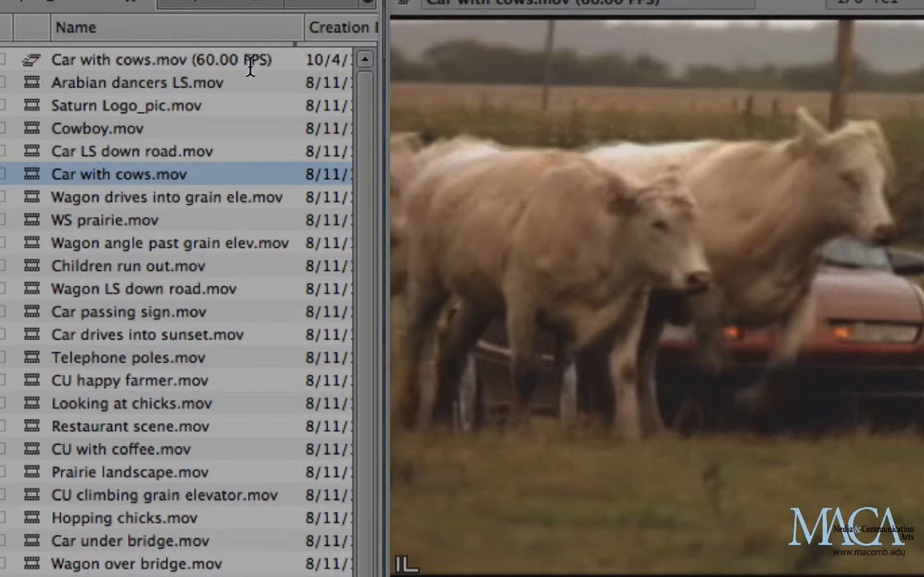
{"action": "key", "text": "alt+super+minus"}
{"action": "key", "text": "alt+super+minus"}
{"action": "key", "text": "alt+super+minus"}
{"action": "key", "text": "alt+super+minus"}
{"action": "key", "text": "alt+super+minus"}
{"action": "key", "text": "alt+super+minus"}
{"action": "key", "text": "alt+super+minus"}
{"action": "key", "text": "alt+super+minus"}
{"action": "key", "text": "alt+super+minus"}
{"action": "key", "text": "alt+super+minus"}
{"action": "key", "text": "alt+super+minus"}
{"action": "key", "text": "alt+super+minus"}
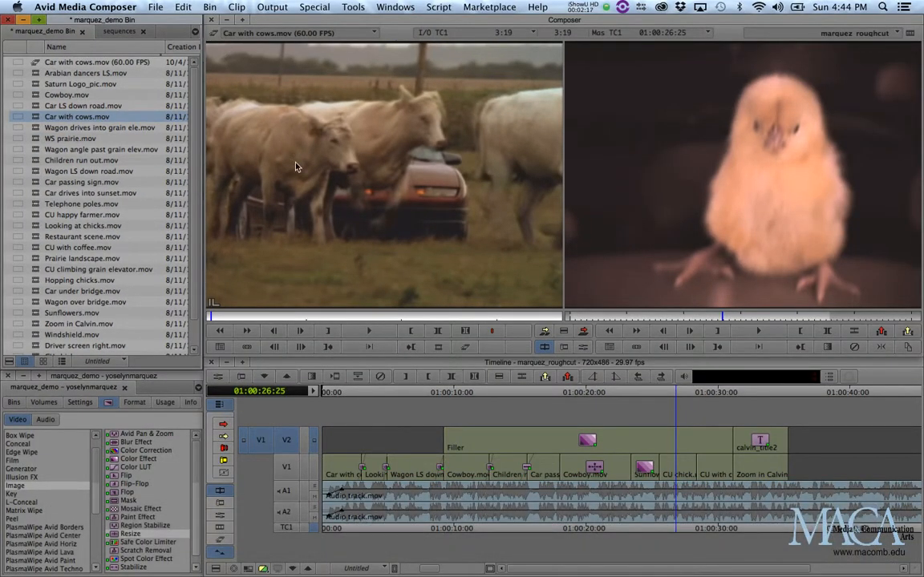
{"action": "left_click", "coordinate": [215, 319]}
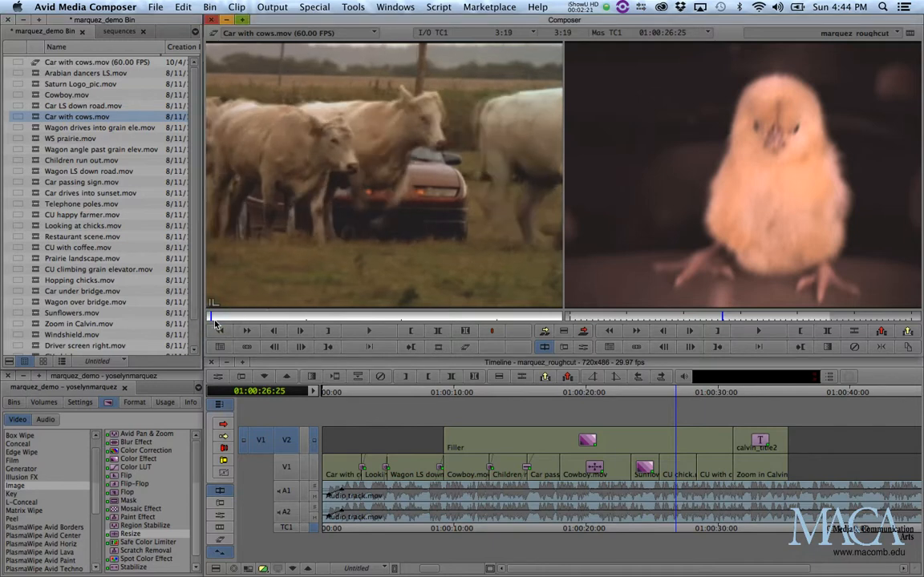
{"action": "key", "text": "space"}
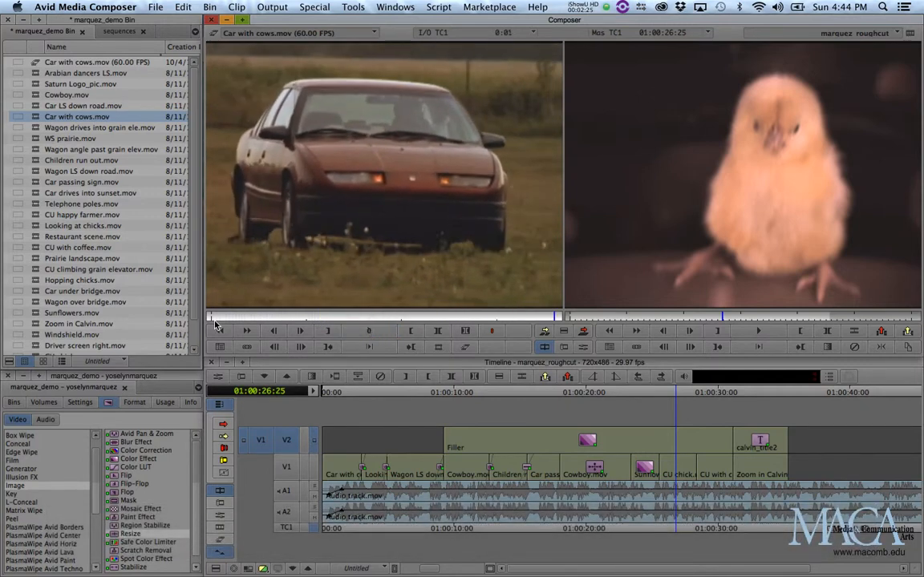
{"action": "key", "text": "space"}
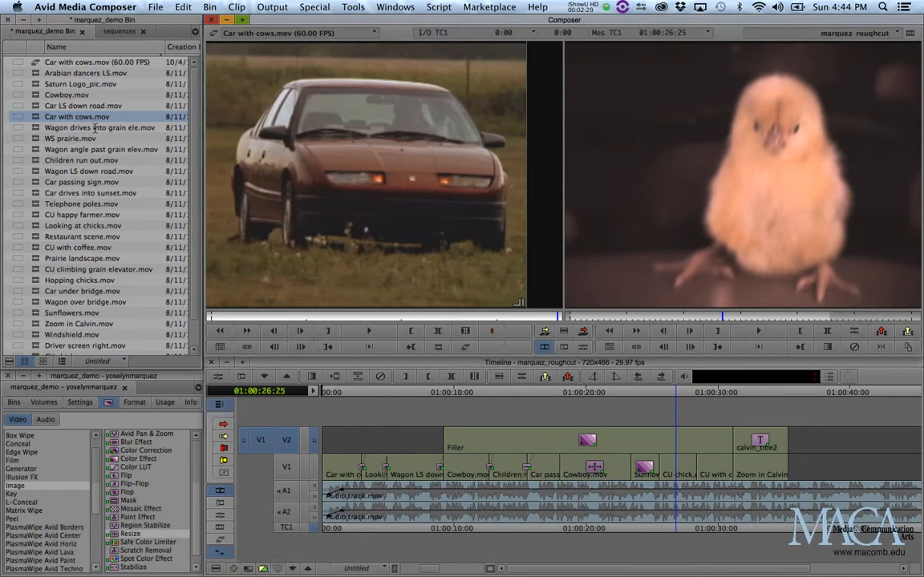
- Reload the original Car with cows.mov clip, create and render a 30% speed motion effect, and play it back
{"action": "left_click", "coordinate": [36, 118]}
{"action": "double_click", "coordinate": [36, 118]}
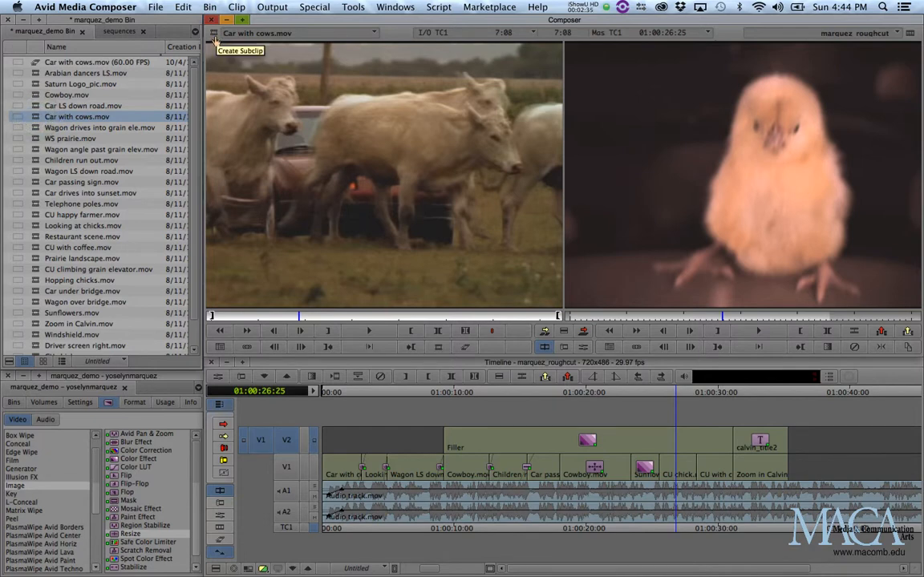
{"action": "left_click", "coordinate": [465, 348]}
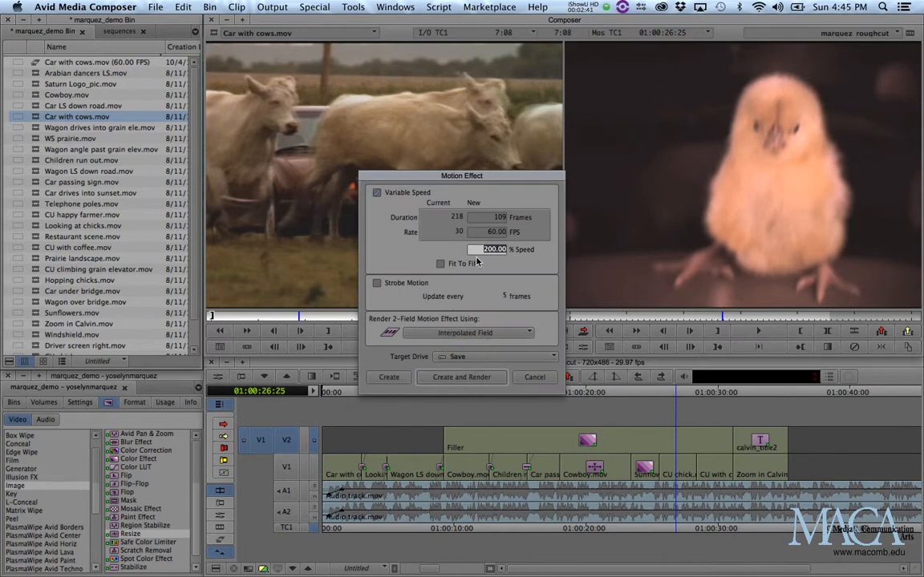
{"action": "type", "text": "30"}
{"action": "left_click", "coordinate": [464, 377]}
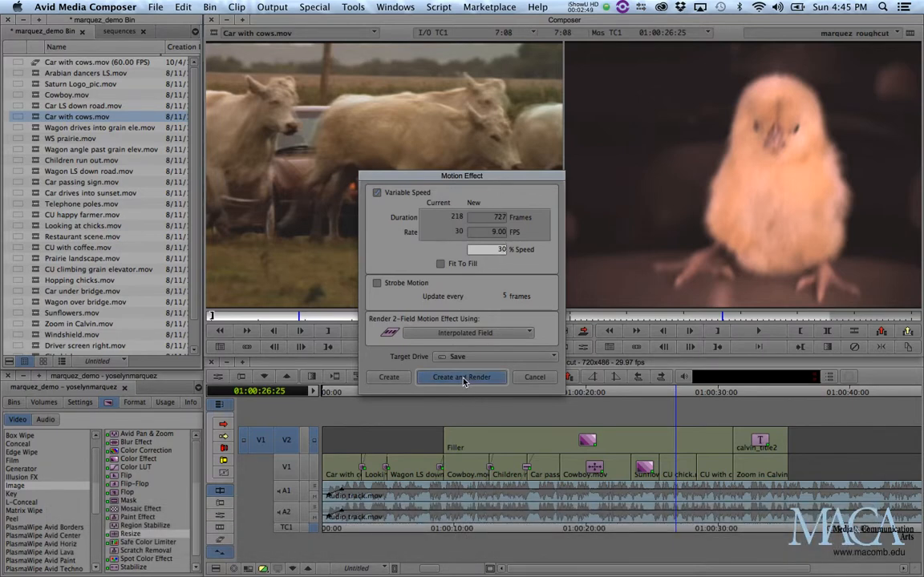
{"action": "left_click", "coordinate": [462, 380]}
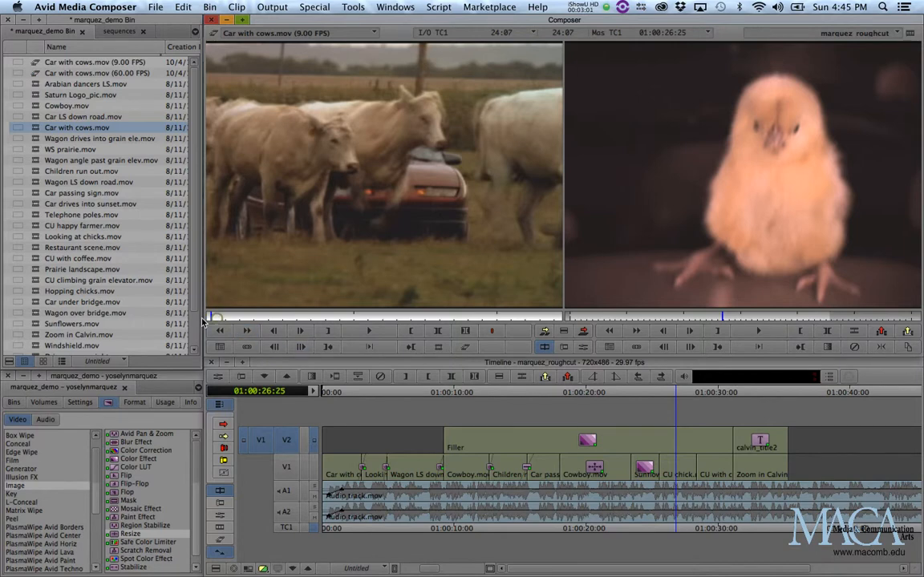
{"action": "key", "text": "space"}
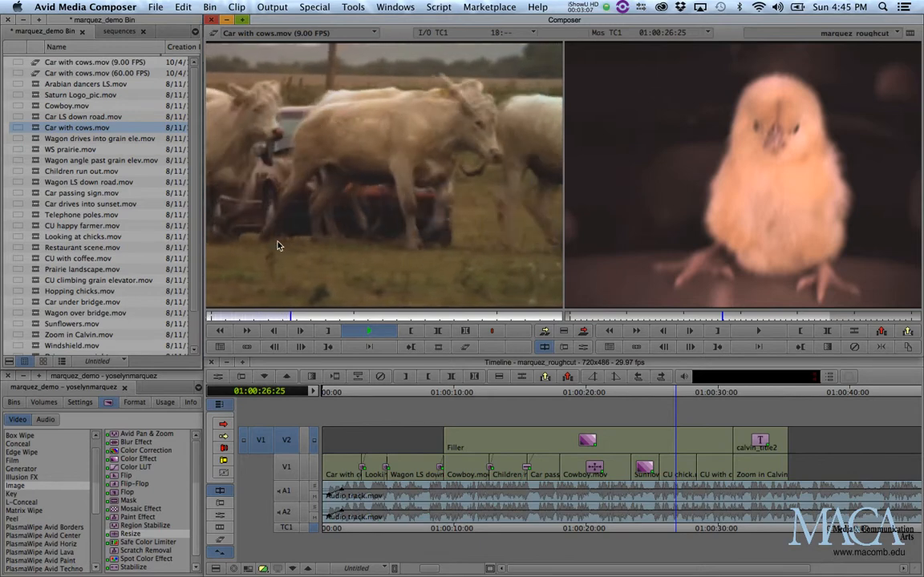
{"action": "key", "text": "space"}
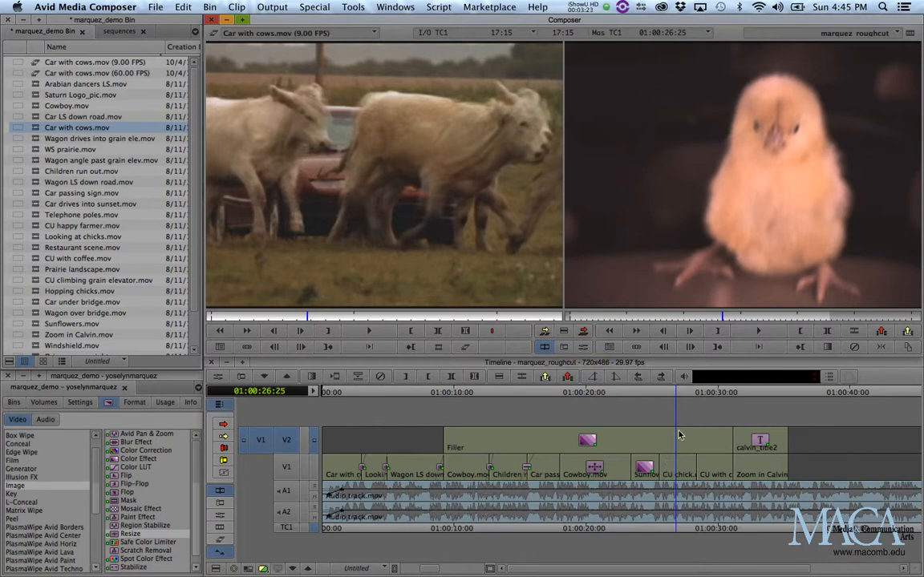
- Select the CU chick clip segment on V1 in the timeline and delete it, leaving a gap
{"action": "left_click", "coordinate": [649, 364]}
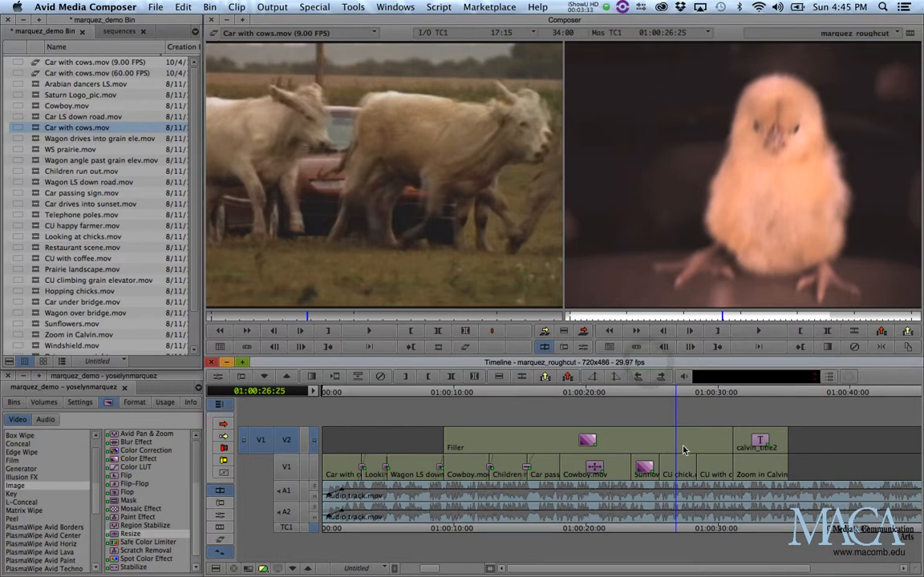
{"action": "left_click", "coordinate": [223, 437]}
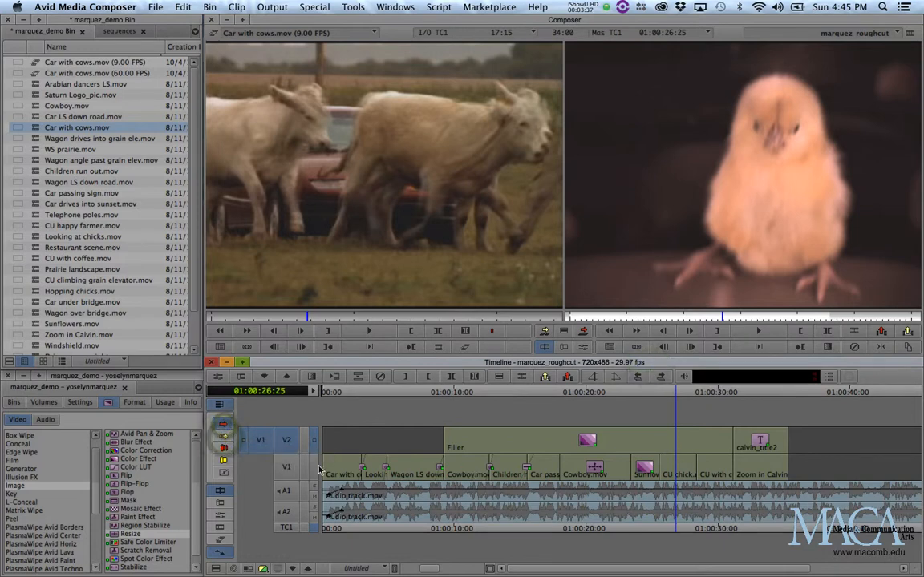
{"action": "left_click", "coordinate": [676, 472]}
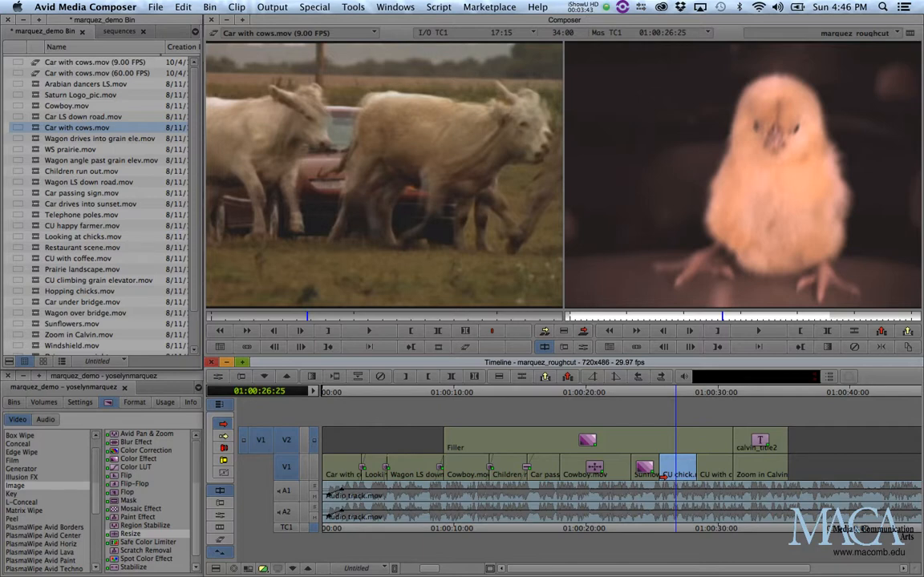
{"action": "key", "text": "Delete"}
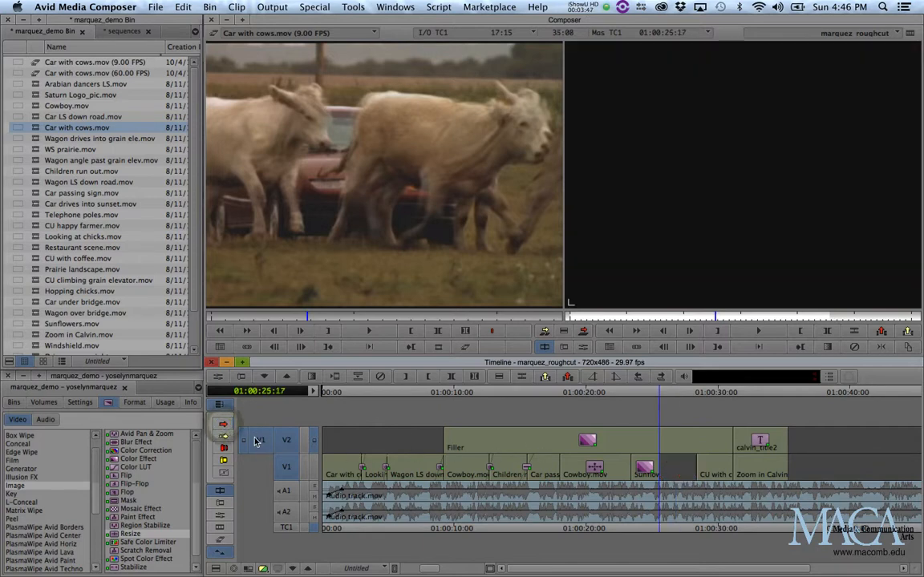
- Patch the source video track to timeline V1 and mark the gap left by the deleted clip
{"action": "left_click_drag", "start_coordinate": [260, 443], "coordinate": [261, 467]}
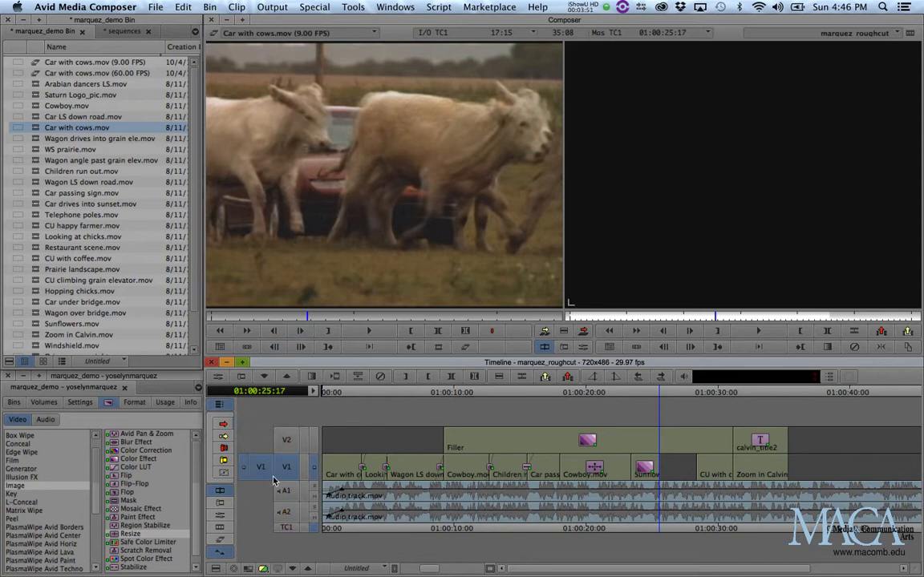
{"action": "left_click", "coordinate": [679, 393]}
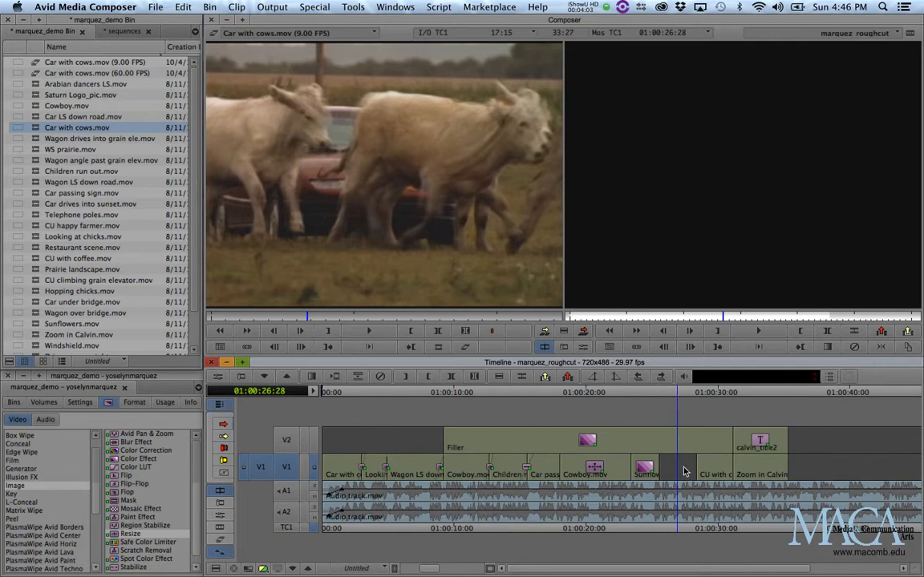
{"action": "key", "text": "t"}
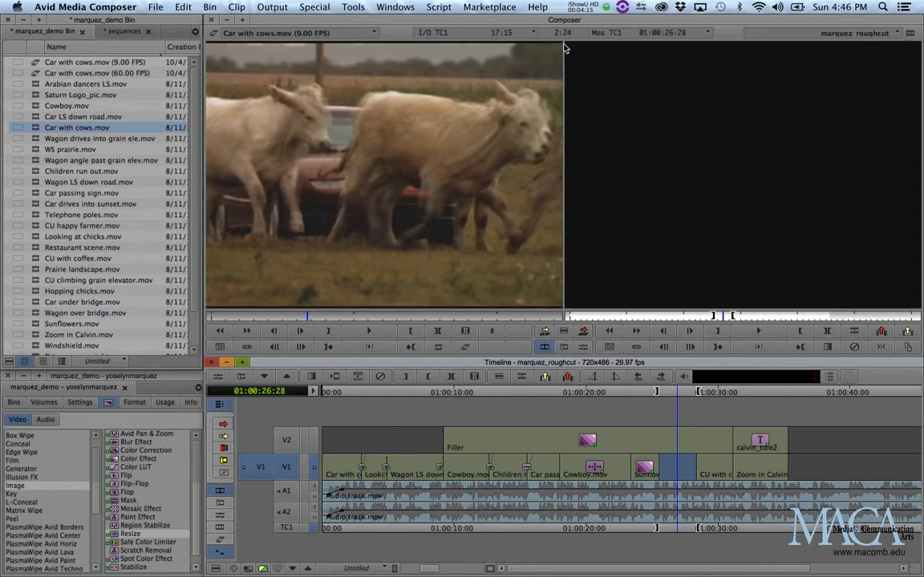
- Reload the original clip and create and render a Fit To Fill motion effect into the marquez_demo Bin
{"action": "double_click", "coordinate": [32, 128]}
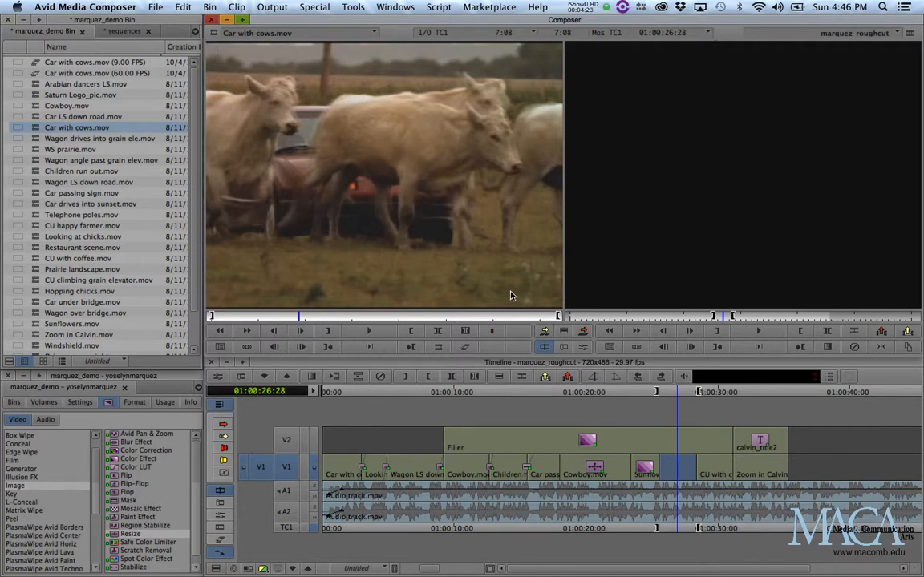
{"action": "left_click", "coordinate": [465, 350]}
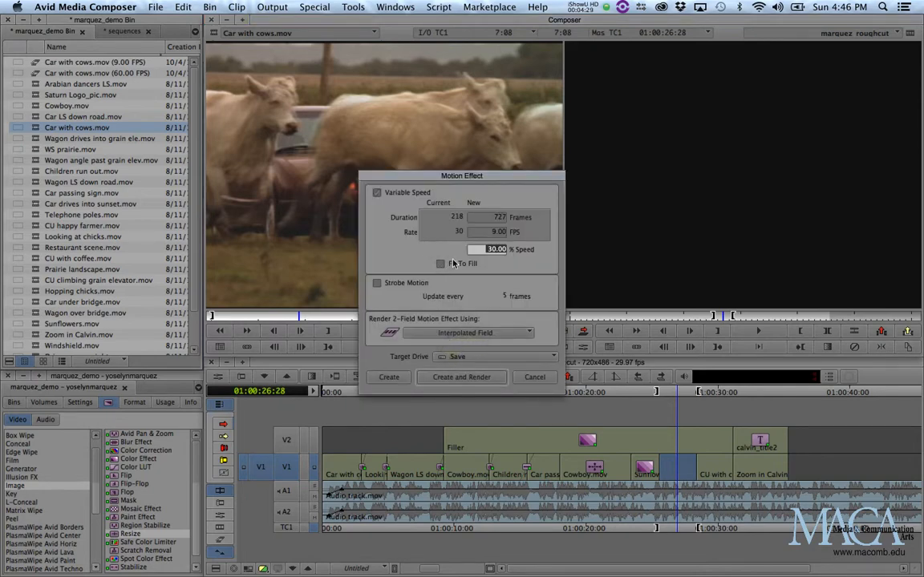
{"action": "left_click", "coordinate": [444, 264]}
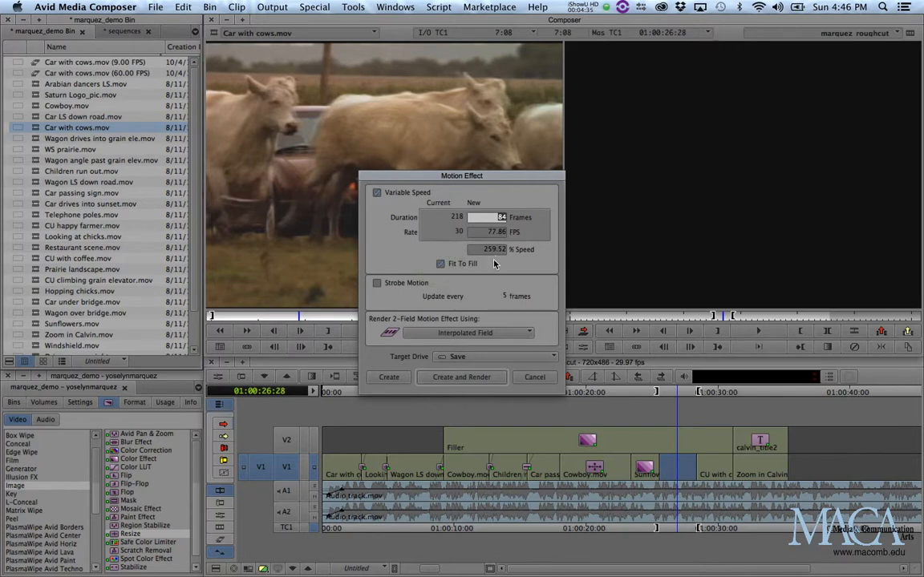
{"action": "left_click", "coordinate": [475, 378]}
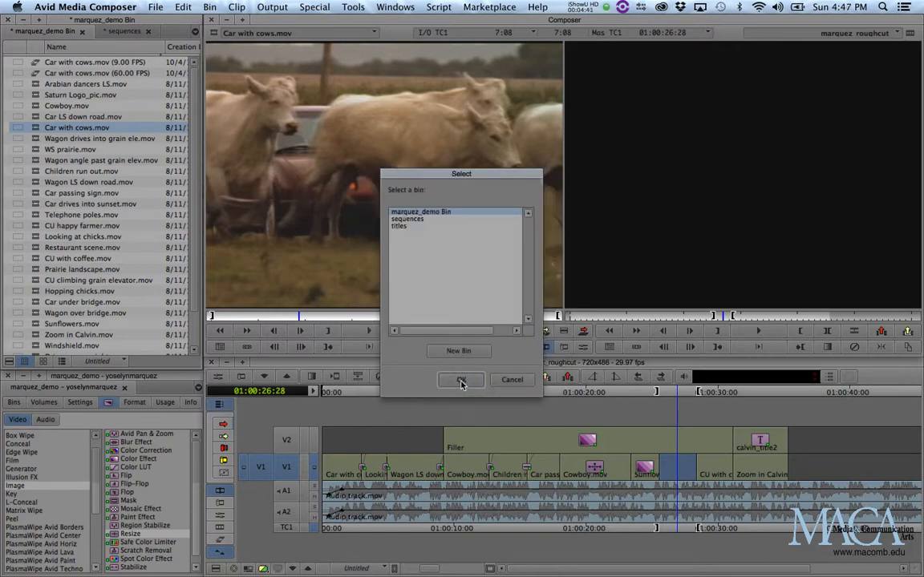
{"action": "left_click", "coordinate": [461, 384]}
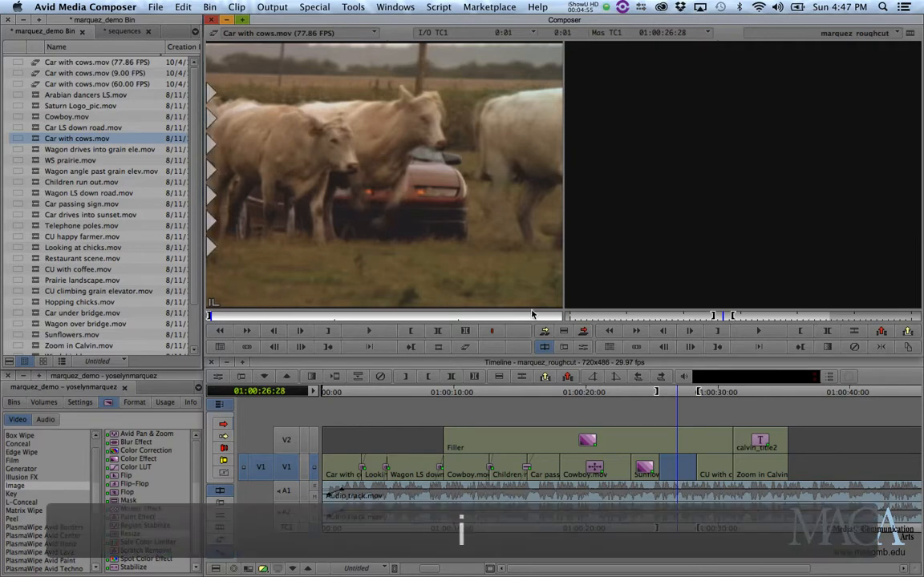
- Mark an out point at the end of the fit-to-fill clip and overwrite it into the timeline gap
{"action": "left_click_drag", "start_coordinate": [545, 316], "coordinate": [559, 316]}
{"action": "key", "text": "o"}
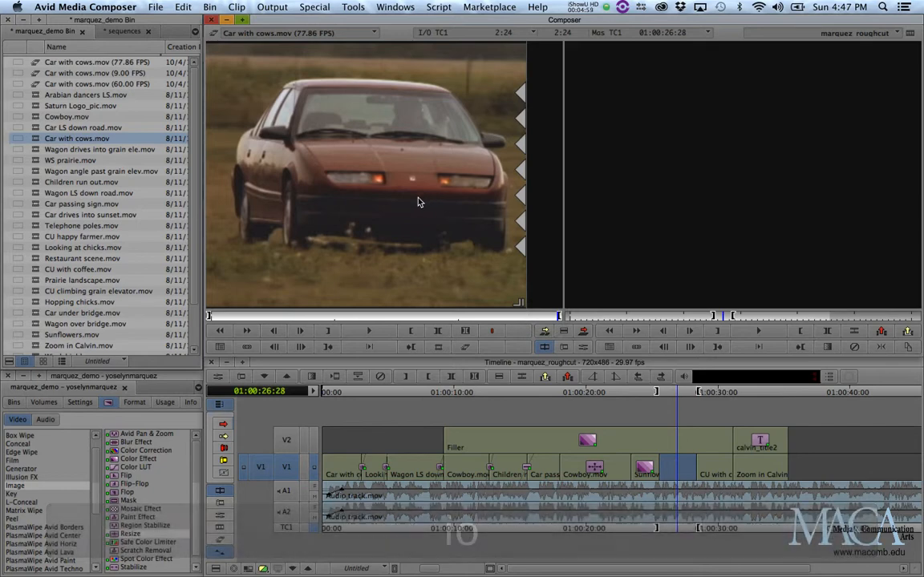
{"action": "key", "text": "b"}
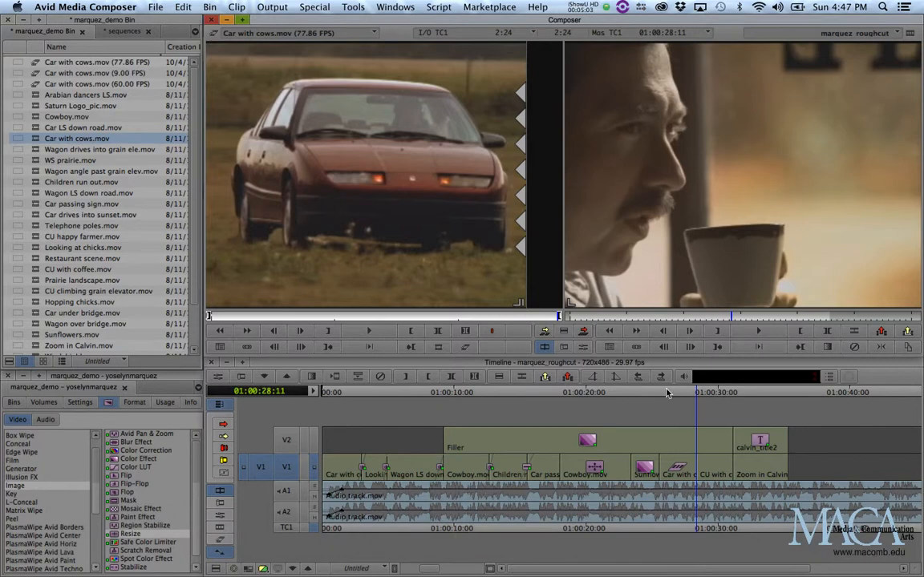
{"action": "left_click_drag", "start_coordinate": [665, 393], "coordinate": [656, 396]}
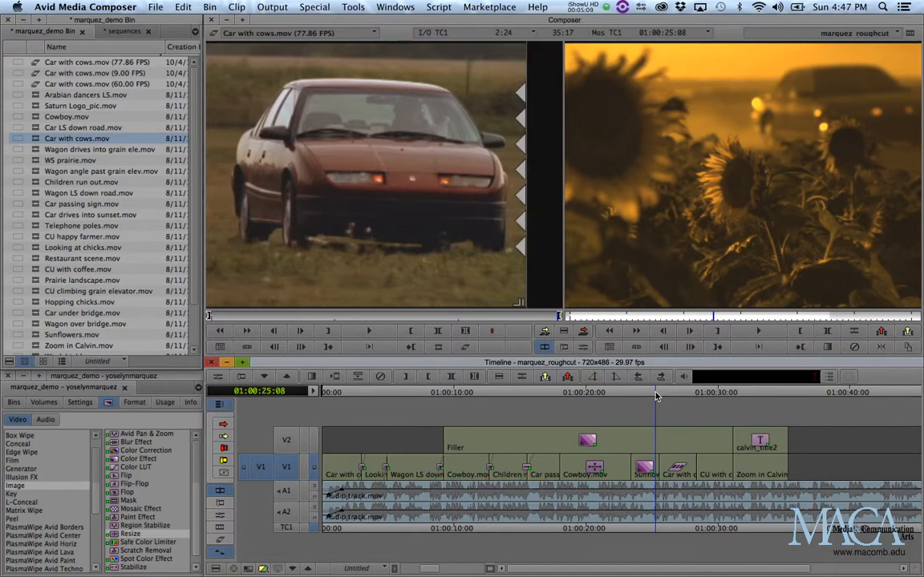
- Play back the sequence to review the fit-to-fill edit in the gap
{"action": "key", "text": "space"}
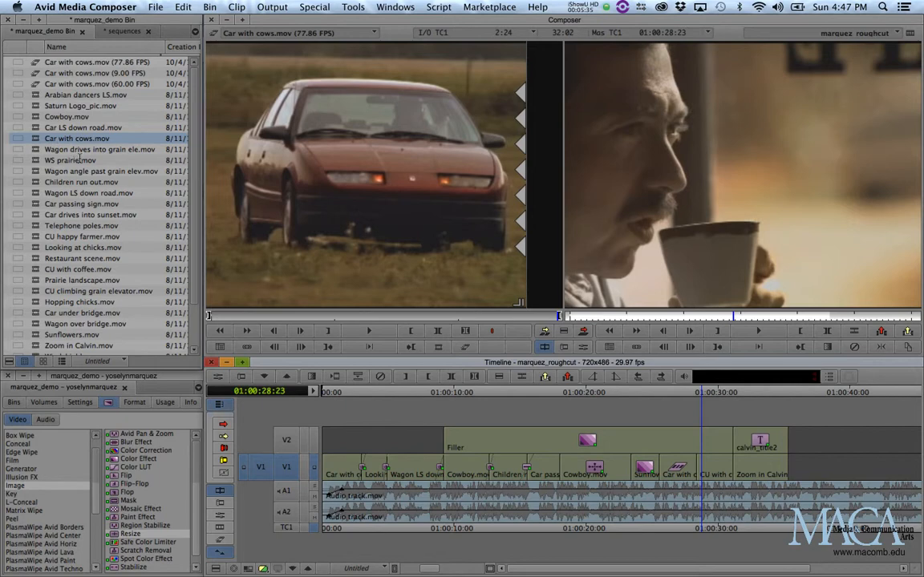
- Load Car with cows.mov into the source monitor and splice it onto the end of the sequence
{"action": "left_click", "coordinate": [797, 393]}
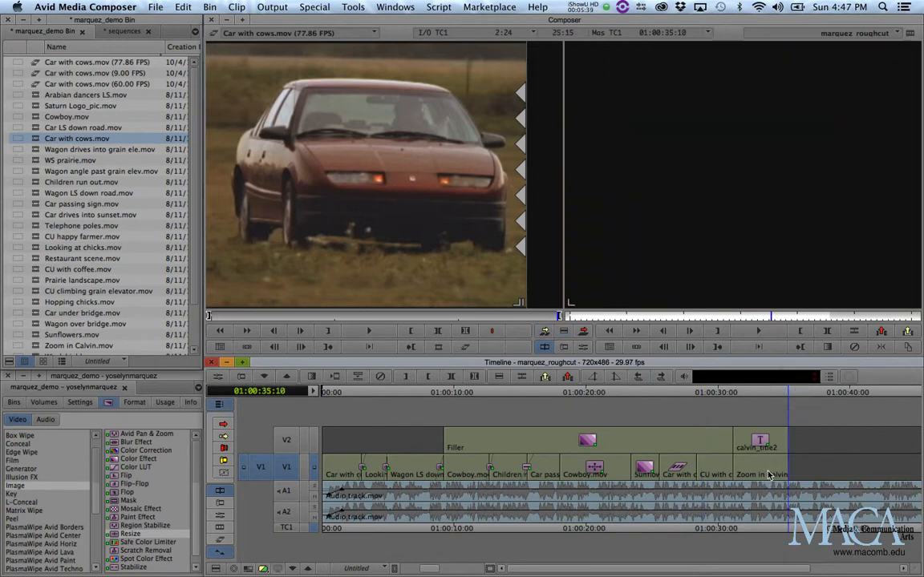
{"action": "double_click", "coordinate": [36, 141]}
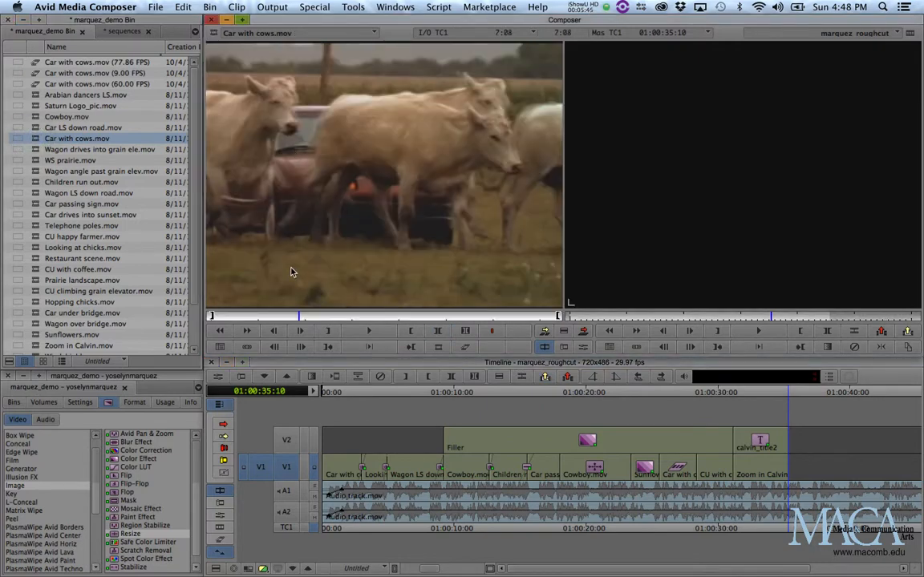
{"action": "key", "text": "v"}
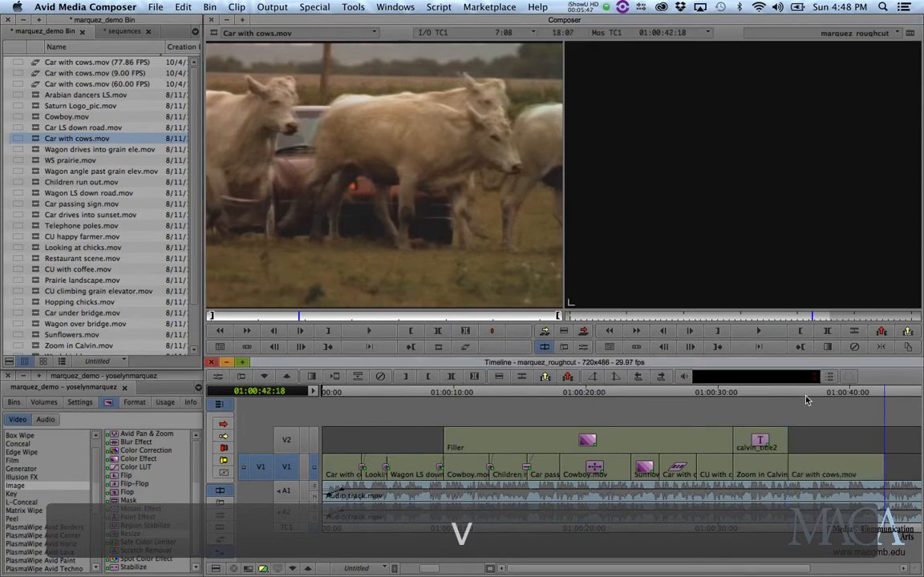
{"action": "left_click_drag", "start_coordinate": [807, 400], "coordinate": [828, 407]}
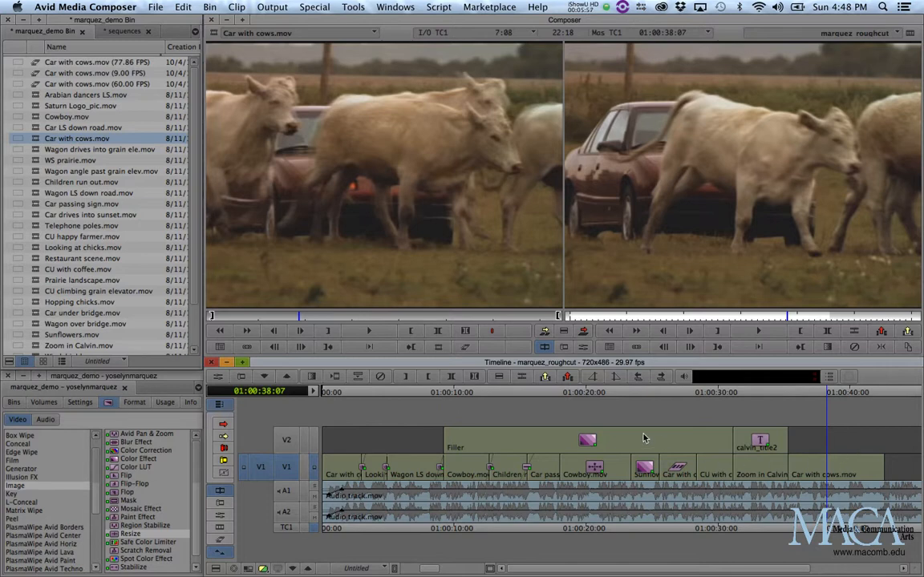
- Apply the Timewarp effect from the Effect Palette to the Car with cows.mov clip at the sequence end
{"action": "left_click", "coordinate": [134, 380]}
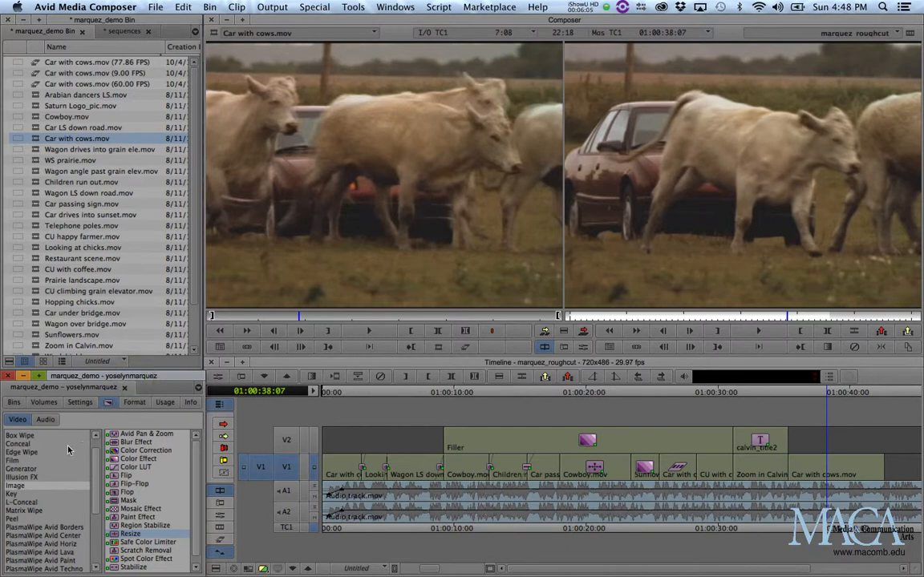
{"action": "scroll", "coordinate": [25, 485], "scroll_direction": "down", "scroll_amount": 4}
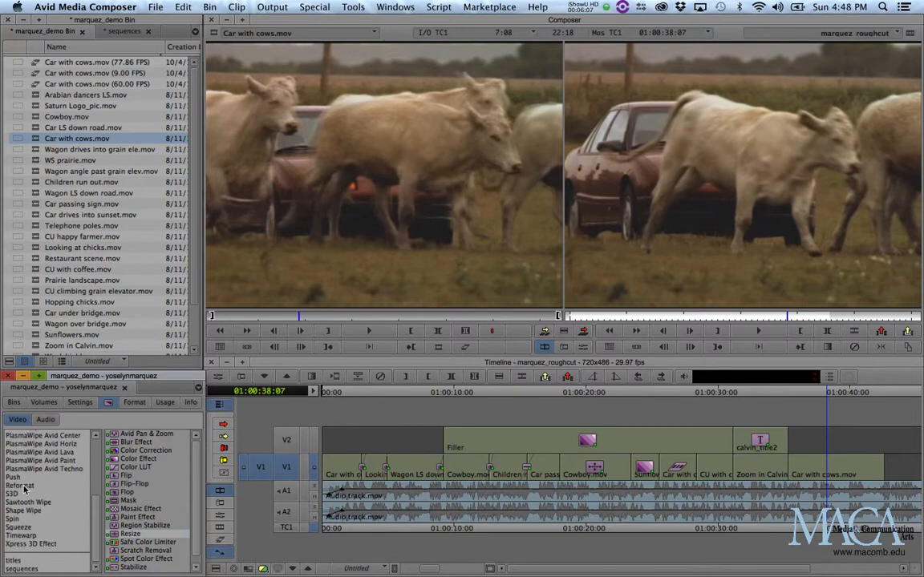
{"action": "left_click", "coordinate": [21, 535]}
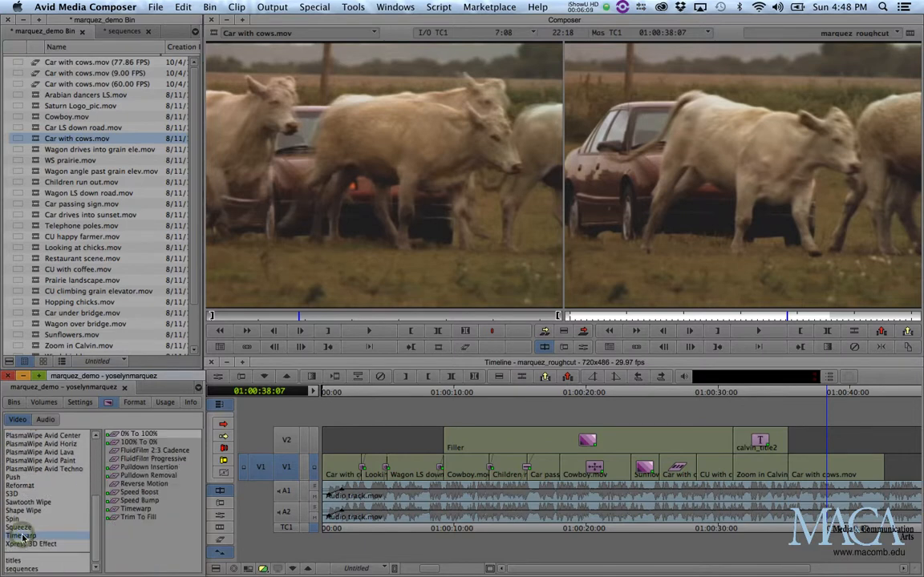
{"action": "left_click", "coordinate": [113, 510]}
{"action": "left_click_drag", "start_coordinate": [113, 513], "coordinate": [816, 459]}
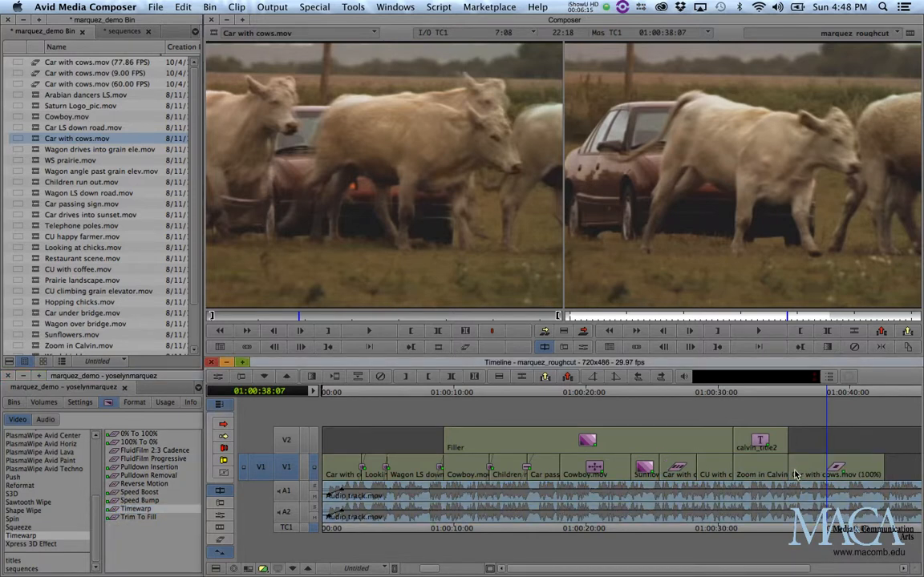
- Open the Motion Effect Editor for the Timewarp clip and display both the Speed and Position graphs
{"action": "left_click_drag", "start_coordinate": [827, 391], "coordinate": [839, 391]}
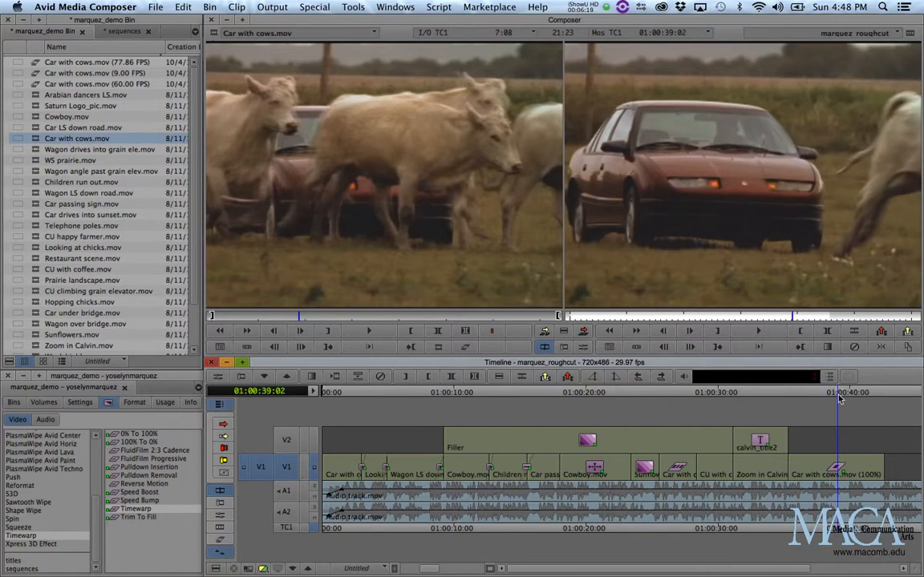
{"action": "left_click", "coordinate": [220, 381]}
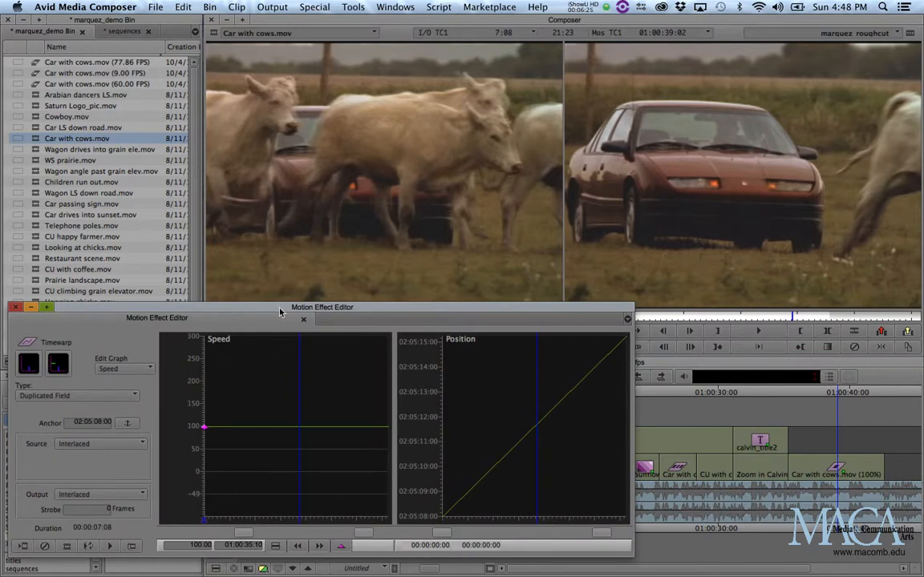
{"action": "mouse_move", "coordinate": [281, 312]}
{"action": "left_mouse_down"}
{"action": "mouse_move", "coordinate": [283, 366]}
{"action": "mouse_move", "coordinate": [287, 300]}
{"action": "left_mouse_up"}
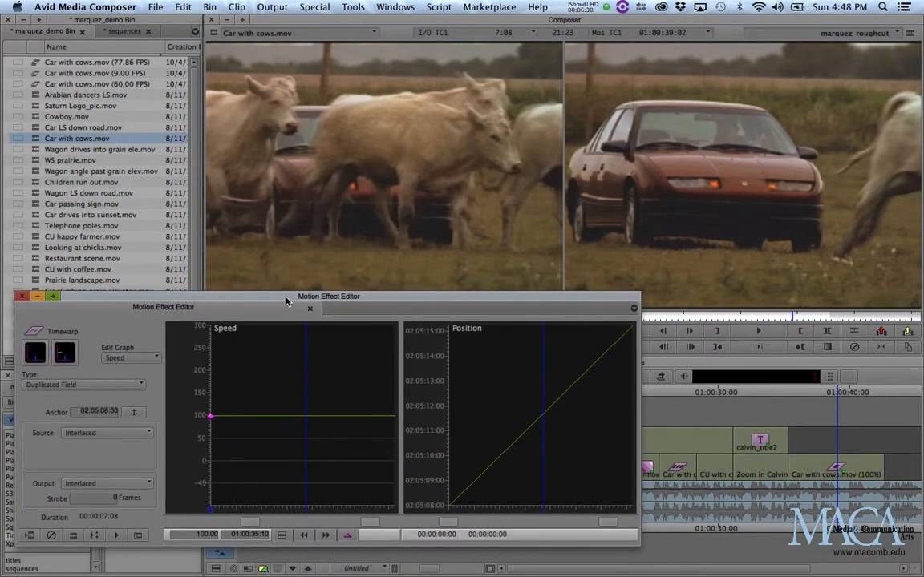
{"action": "left_click", "coordinate": [66, 360]}
{"action": "left_click", "coordinate": [35, 357]}
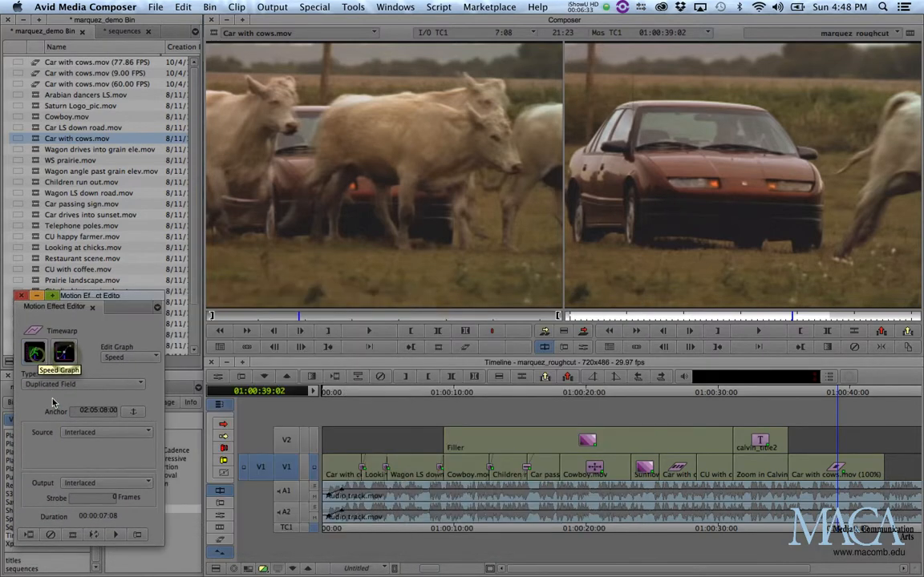
{"action": "left_click_drag", "start_coordinate": [113, 297], "coordinate": [136, 243]}
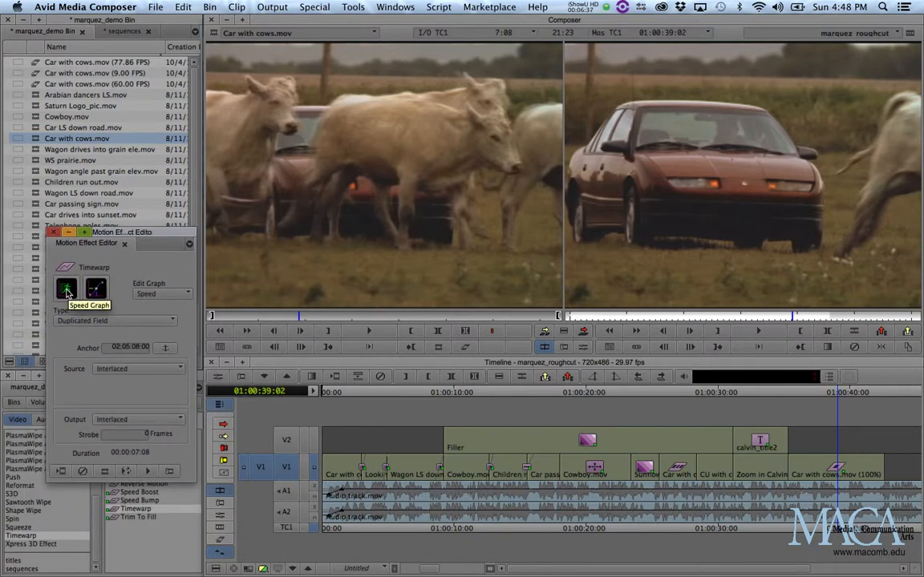
{"action": "left_click", "coordinate": [66, 290]}
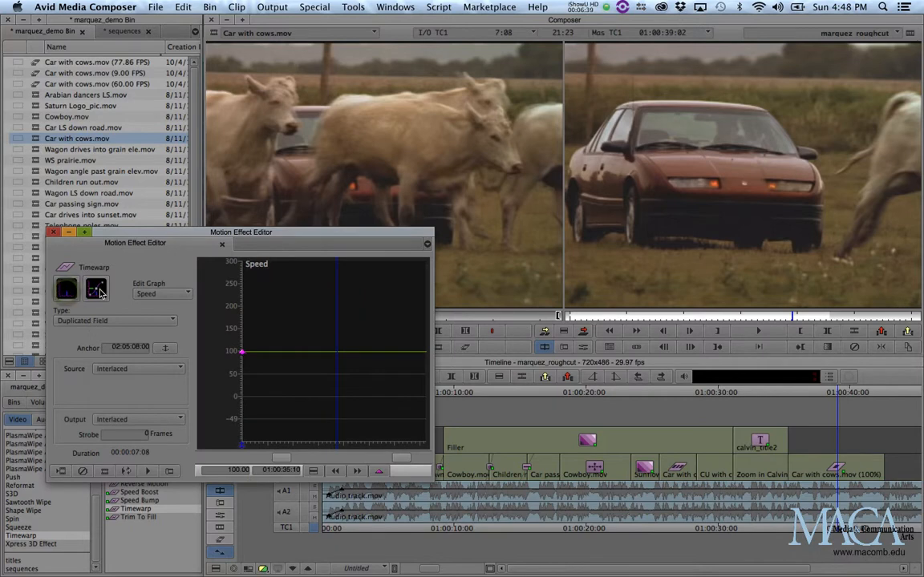
{"action": "left_click", "coordinate": [95, 289]}
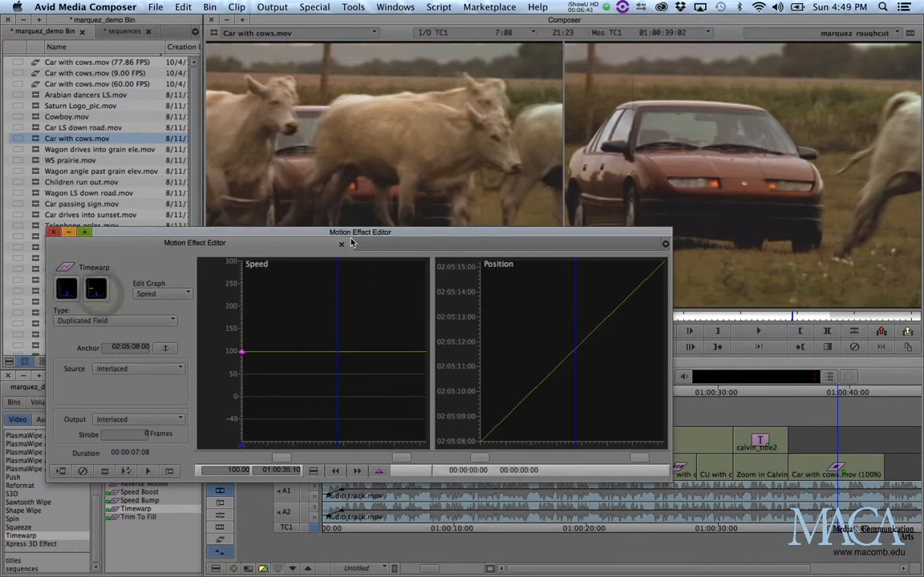
{"action": "left_click_drag", "start_coordinate": [339, 234], "coordinate": [302, 263]}
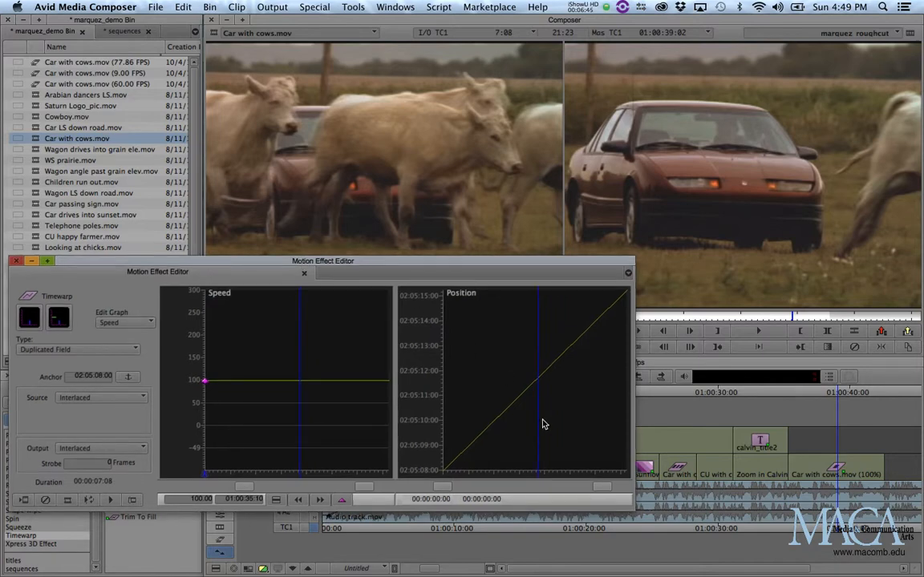
- Add two speed keyframes near the start of the Timewarp clip
{"action": "left_click_drag", "start_coordinate": [442, 491], "coordinate": [429, 491]}
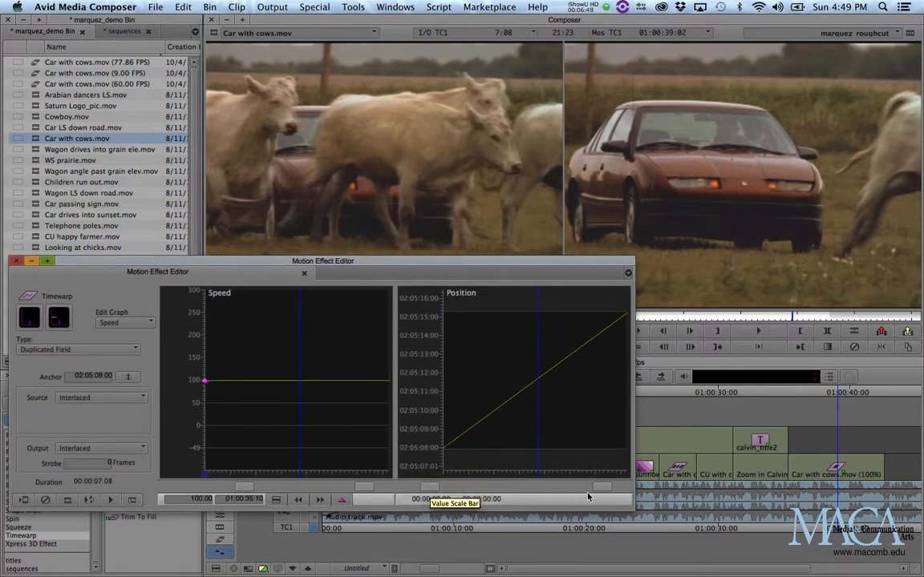
{"action": "left_click_drag", "start_coordinate": [606, 490], "coordinate": [600, 490]}
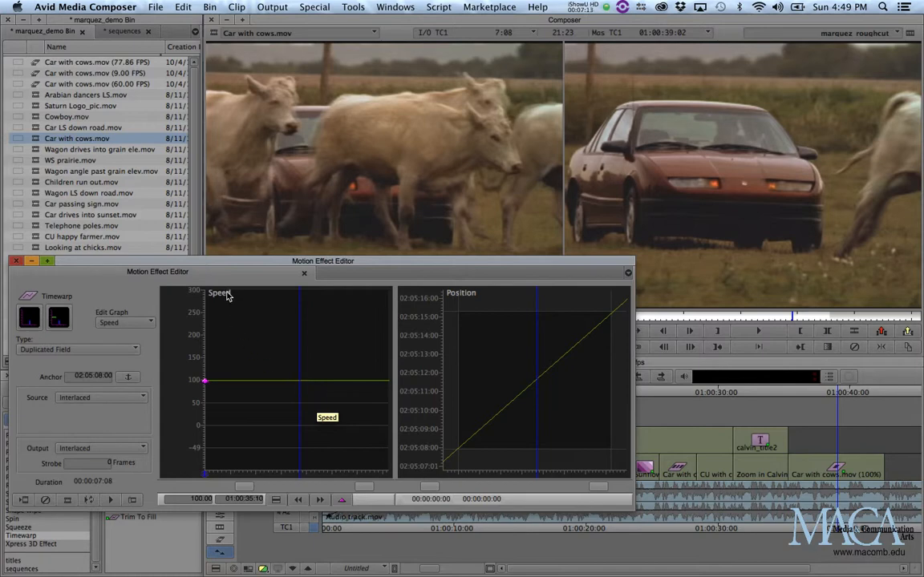
{"action": "left_click_drag", "start_coordinate": [236, 296], "coordinate": [215, 298]}
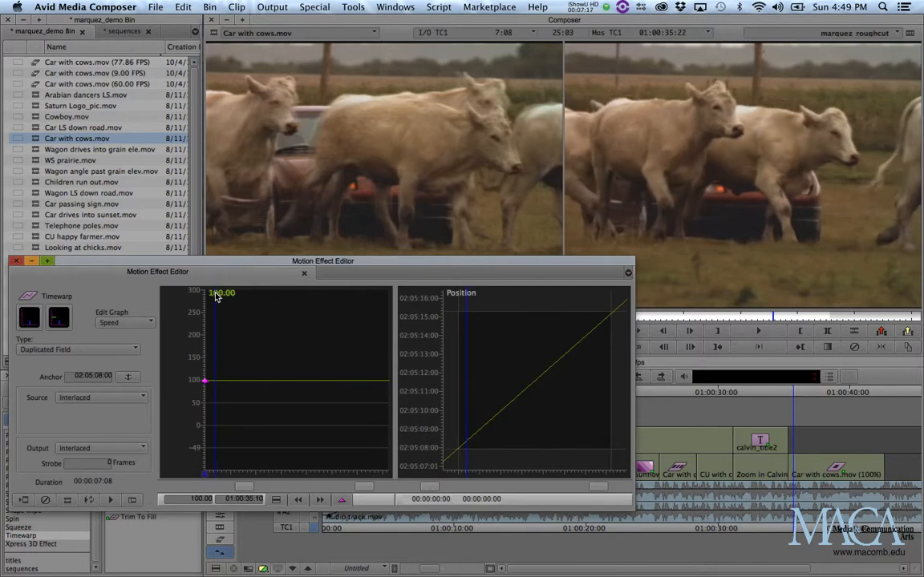
{"action": "left_click", "coordinate": [343, 502]}
{"action": "mouse_move", "coordinate": [214, 296]}
{"action": "left_mouse_down"}
{"action": "mouse_move", "coordinate": [205, 294]}
{"action": "mouse_move", "coordinate": [217, 297]}
{"action": "left_mouse_up"}
{"action": "left_click_drag", "start_coordinate": [215, 298], "coordinate": [220, 299]}
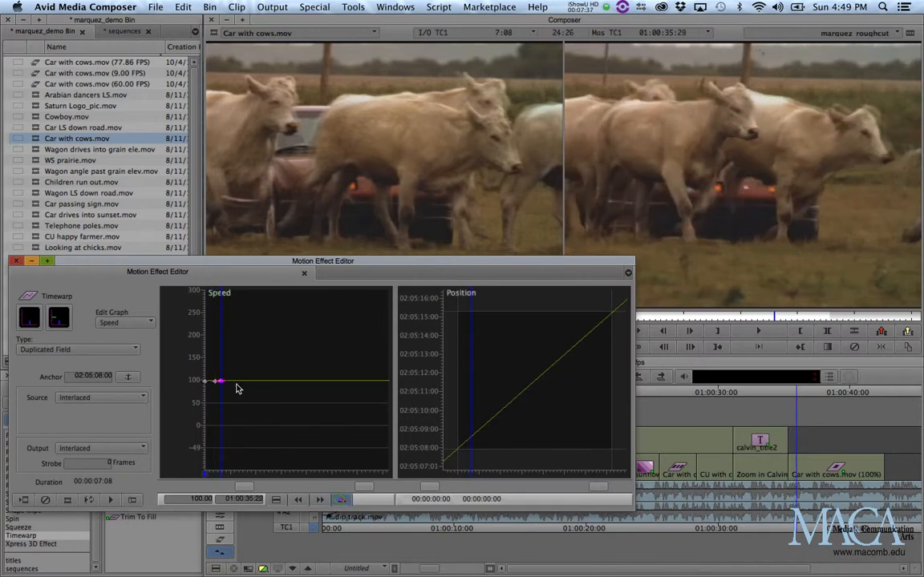
- Raise the second speed keyframe to 250%
{"action": "left_click_drag", "start_coordinate": [222, 380], "coordinate": [223, 324]}
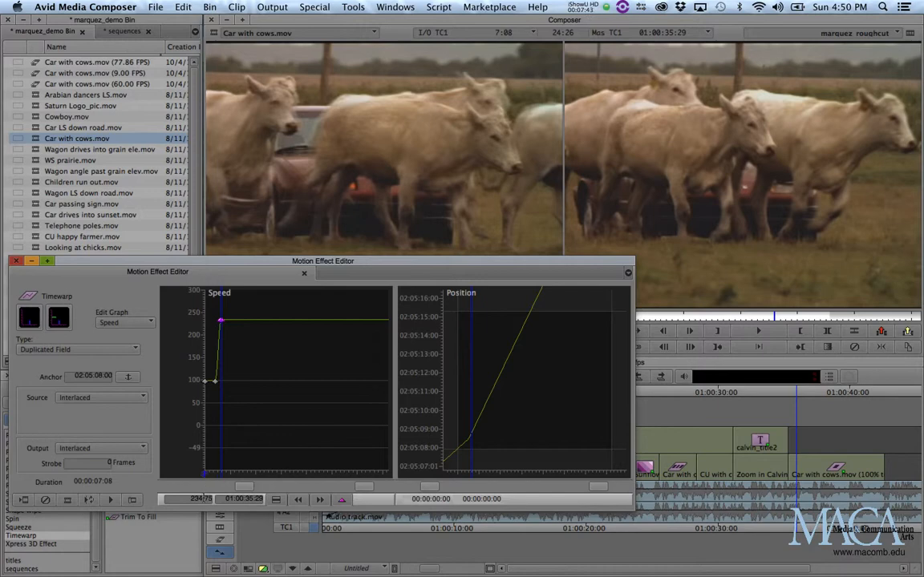
{"action": "left_click", "coordinate": [193, 499]}
{"action": "type", "text": "250"}
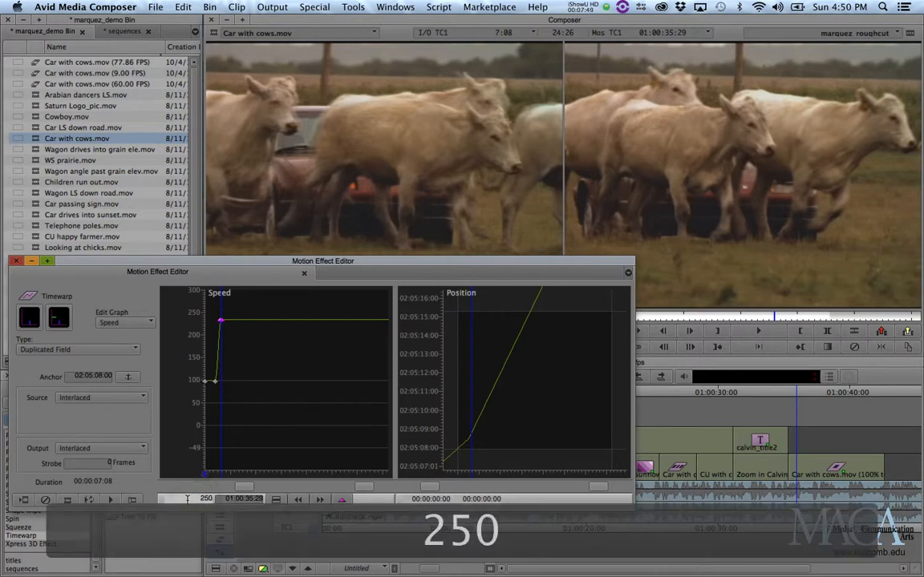
{"action": "key", "text": "Return"}
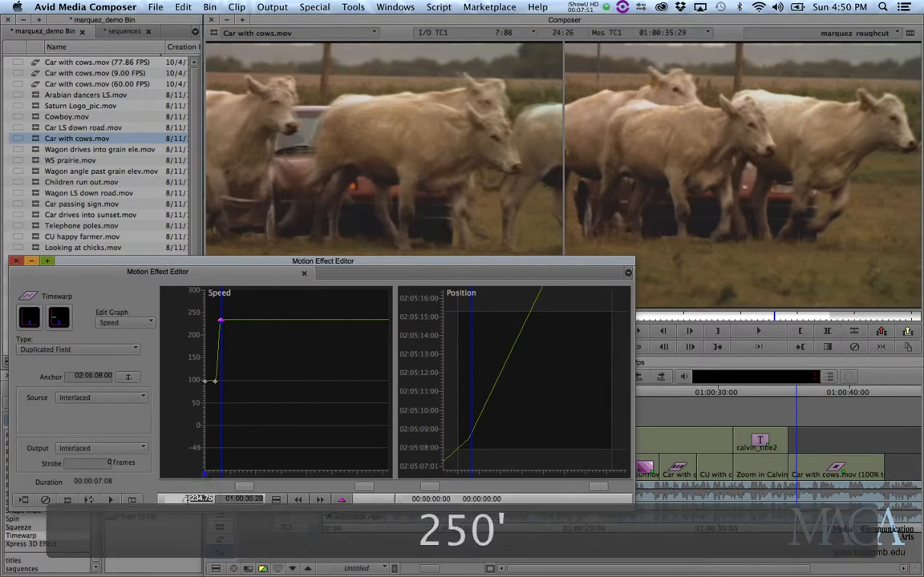
{"action": "type", "text": "250"}
{"action": "key", "text": "Return"}
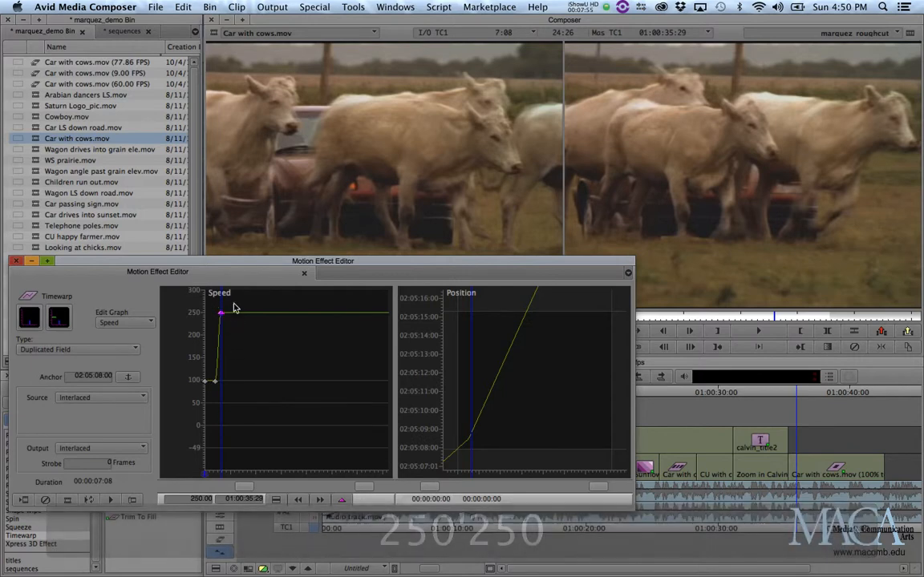
- Add two more speed keyframes after it and drop the last one to 25%
{"action": "mouse_move", "coordinate": [223, 291]}
{"action": "left_mouse_down"}
{"action": "mouse_move", "coordinate": [240, 294]}
{"action": "mouse_move", "coordinate": [233, 295]}
{"action": "left_mouse_up"}
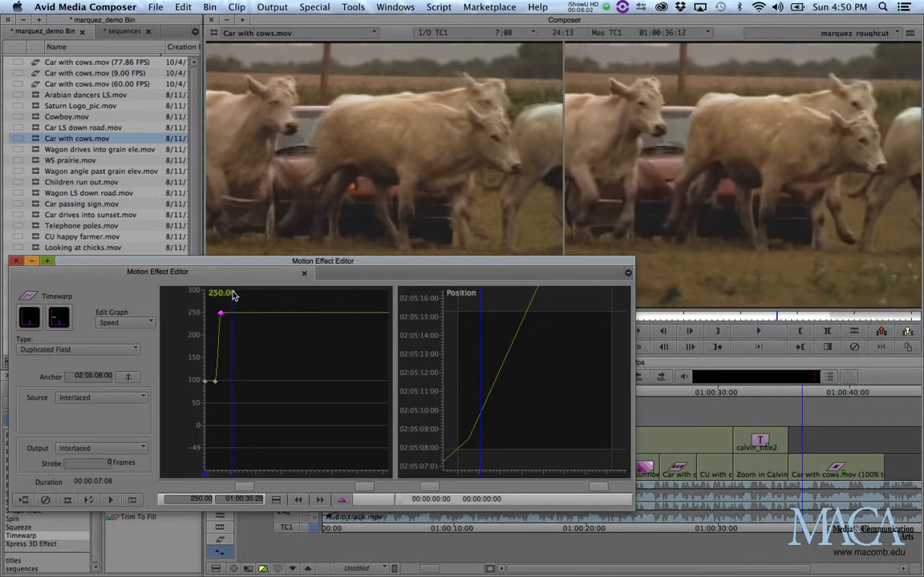
{"action": "left_click", "coordinate": [342, 501]}
{"action": "left_click_drag", "start_coordinate": [233, 294], "coordinate": [238, 295]}
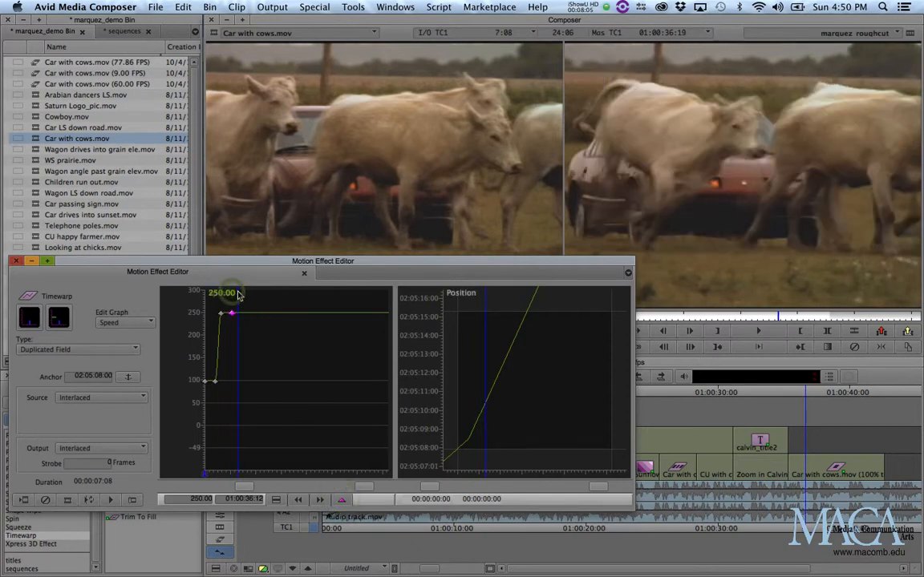
{"action": "left_click", "coordinate": [342, 500]}
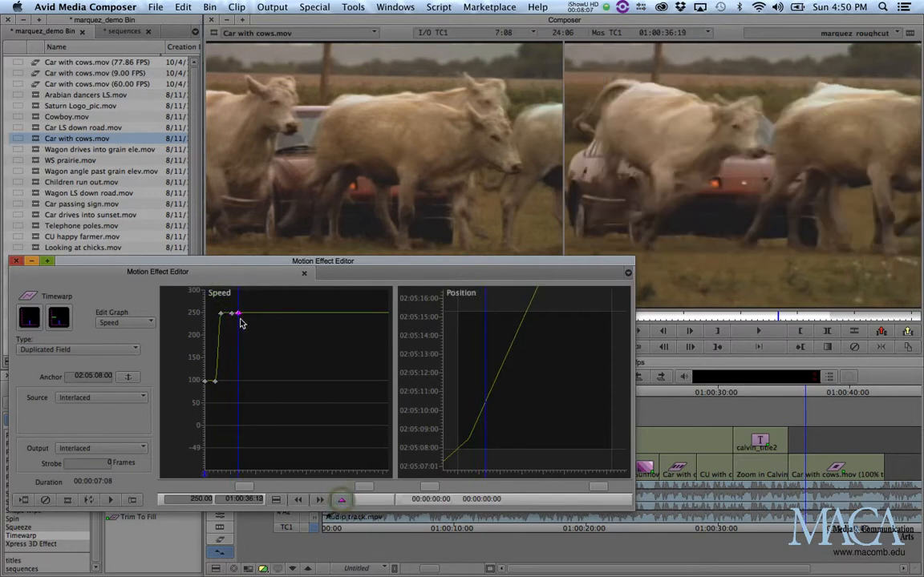
{"action": "left_click_drag", "start_coordinate": [238, 313], "coordinate": [238, 421]}
{"action": "left_click", "coordinate": [201, 498]}
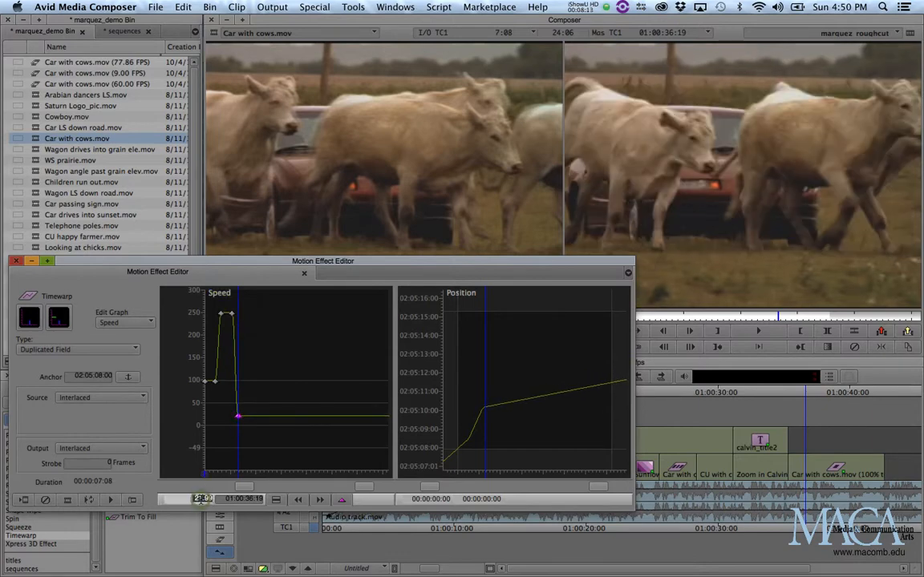
{"action": "type", "text": "25"}
{"action": "key", "text": "Return"}
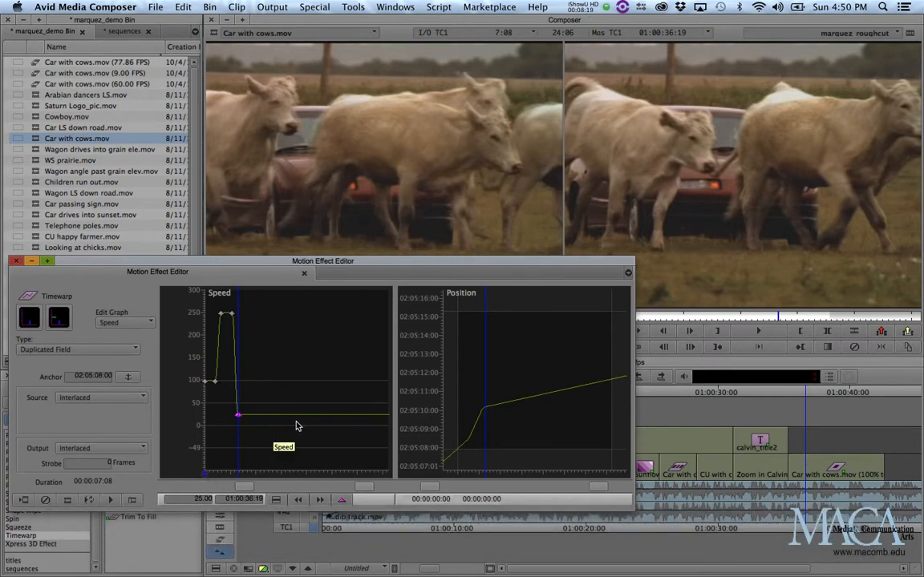
- Set the Timewarp type to Interpolated Field and preview the effect in the editor
{"action": "left_click", "coordinate": [90, 349]}
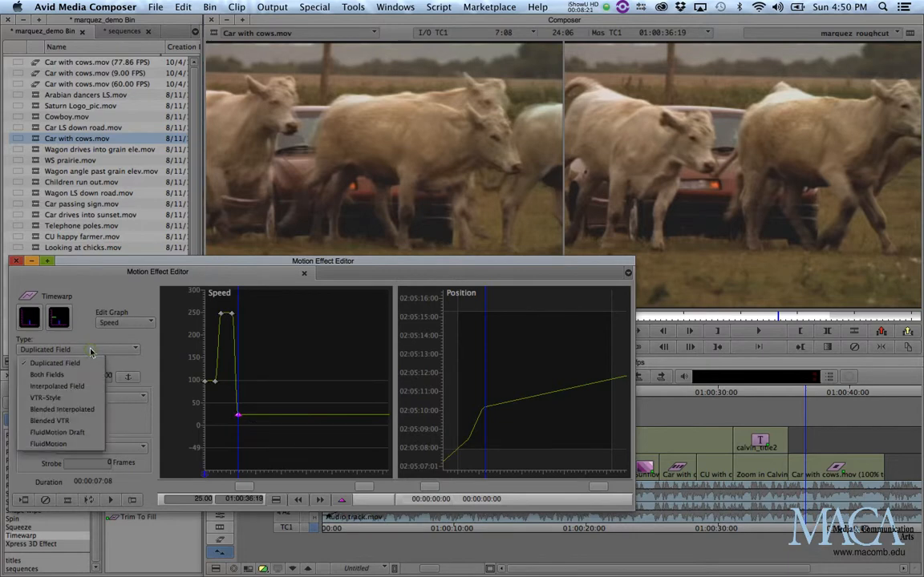
{"action": "left_click", "coordinate": [60, 386]}
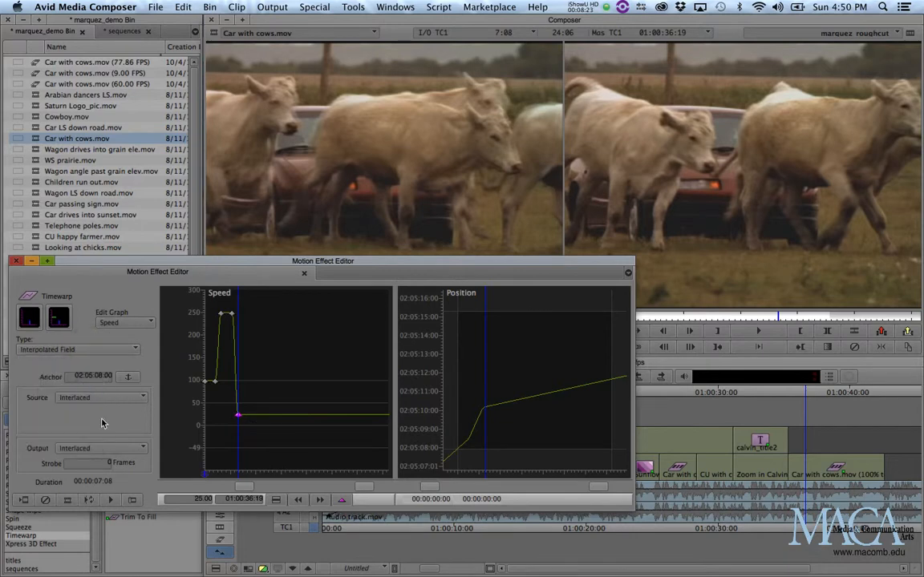
{"action": "left_click", "coordinate": [88, 501]}
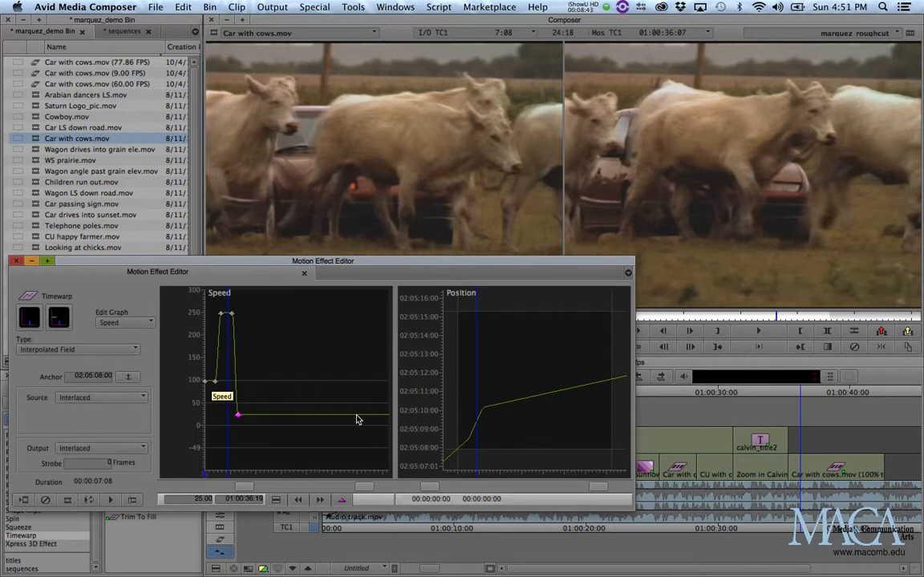
- Render the Timewarp effect to the Save drive and close the Motion Effect Editor
{"action": "left_click", "coordinate": [24, 499]}
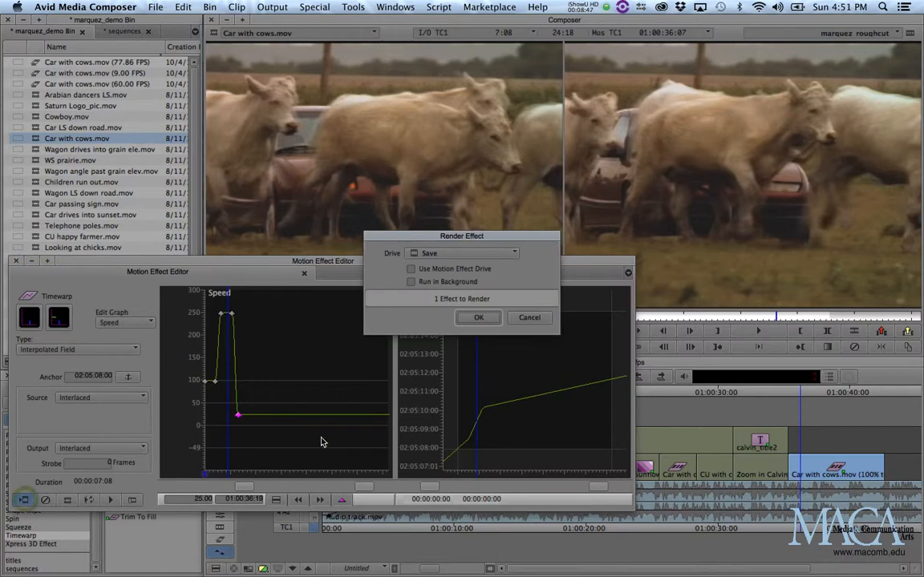
{"action": "left_click", "coordinate": [433, 273]}
{"action": "left_click", "coordinate": [479, 318]}
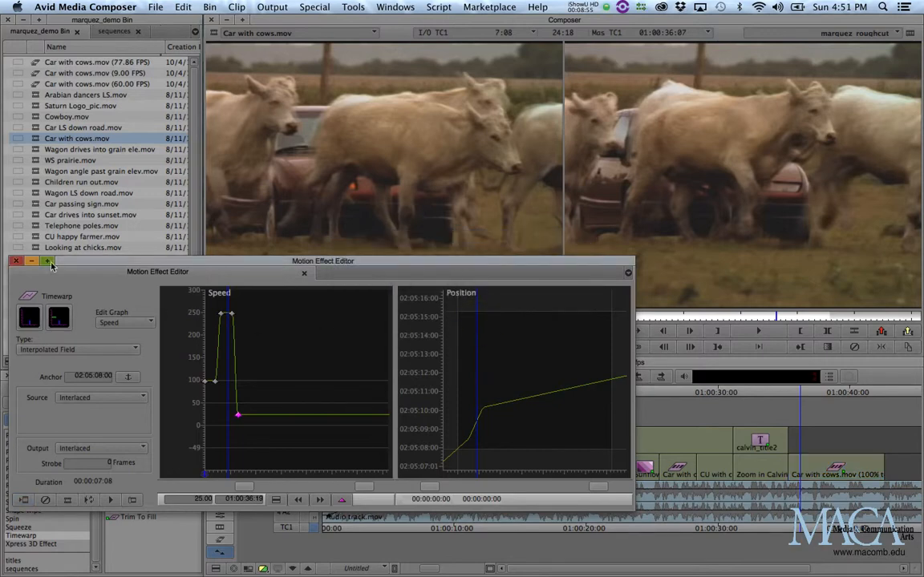
{"action": "left_click", "coordinate": [15, 262]}
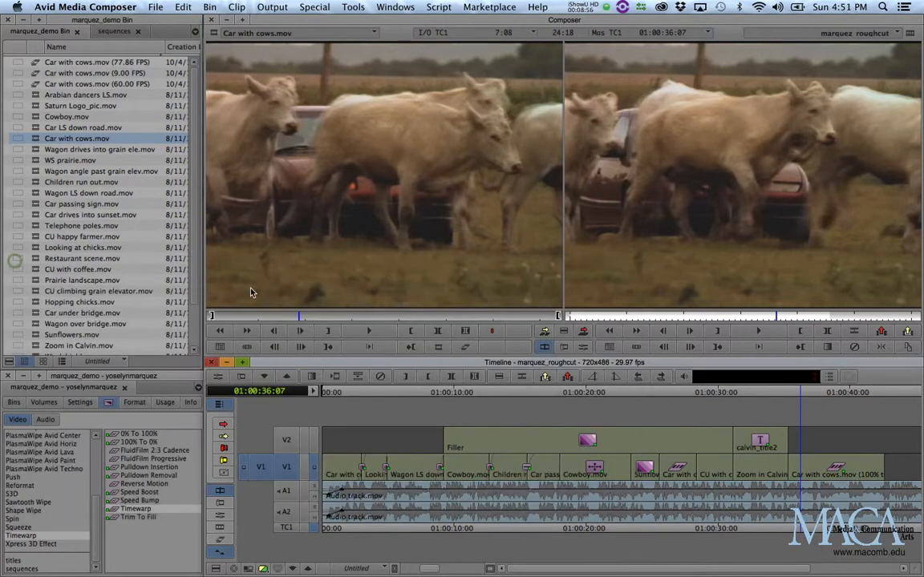
- Play back the Timewarp clip in the timeline to review its speed changes
{"action": "left_click", "coordinate": [785, 398]}
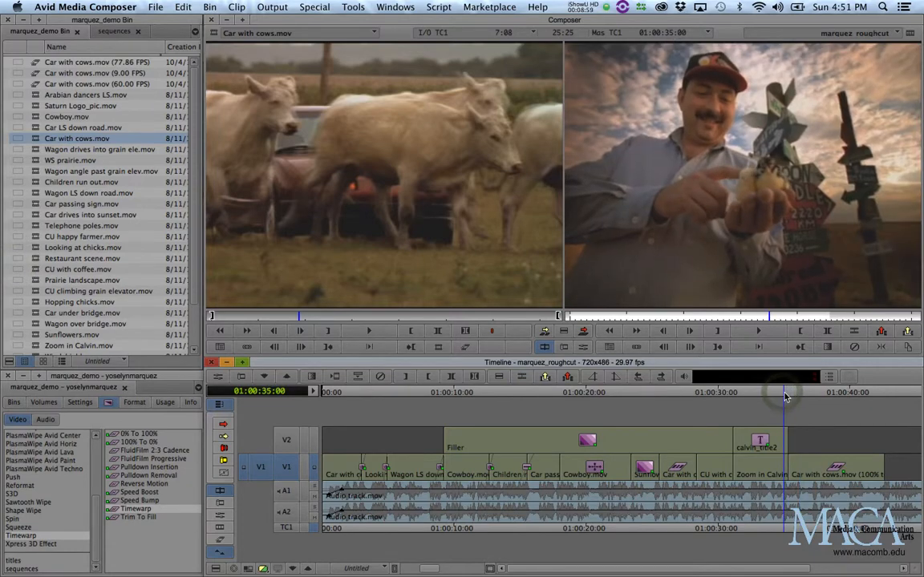
{"action": "key", "text": "space"}
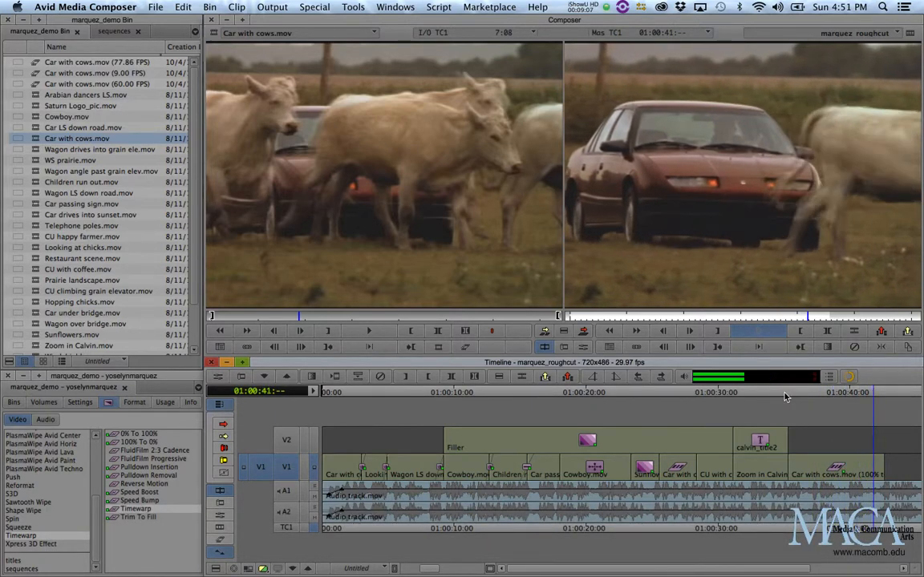
{"action": "left_click", "coordinate": [877, 393]}
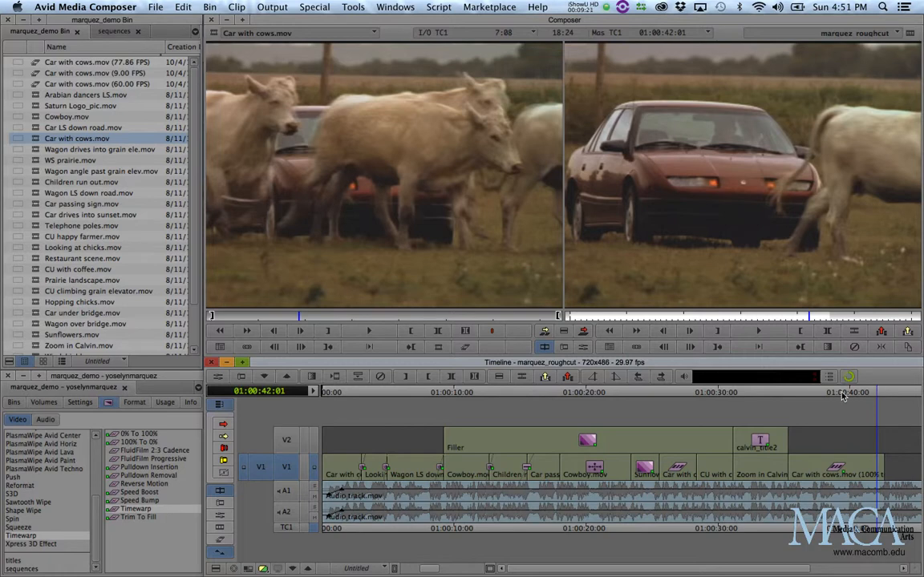
{"action": "left_click", "coordinate": [837, 395]}
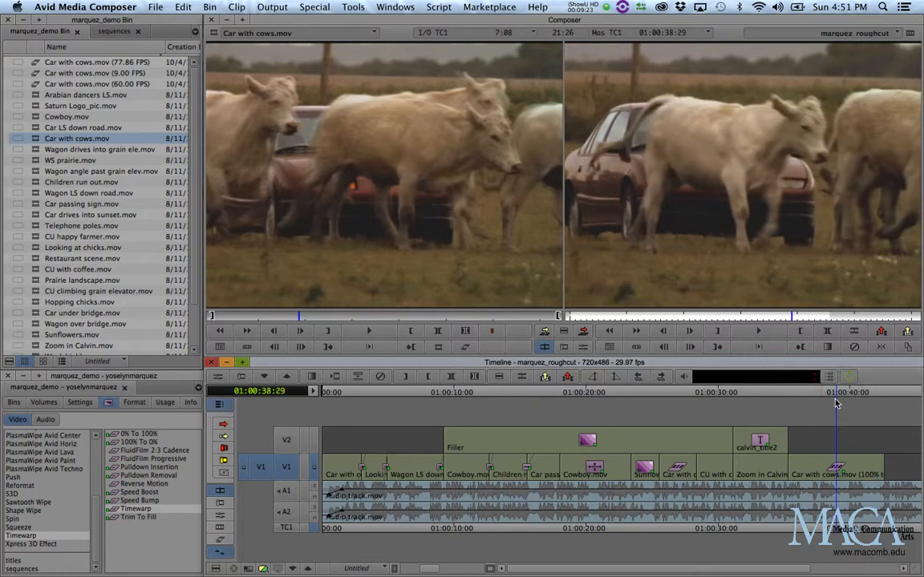